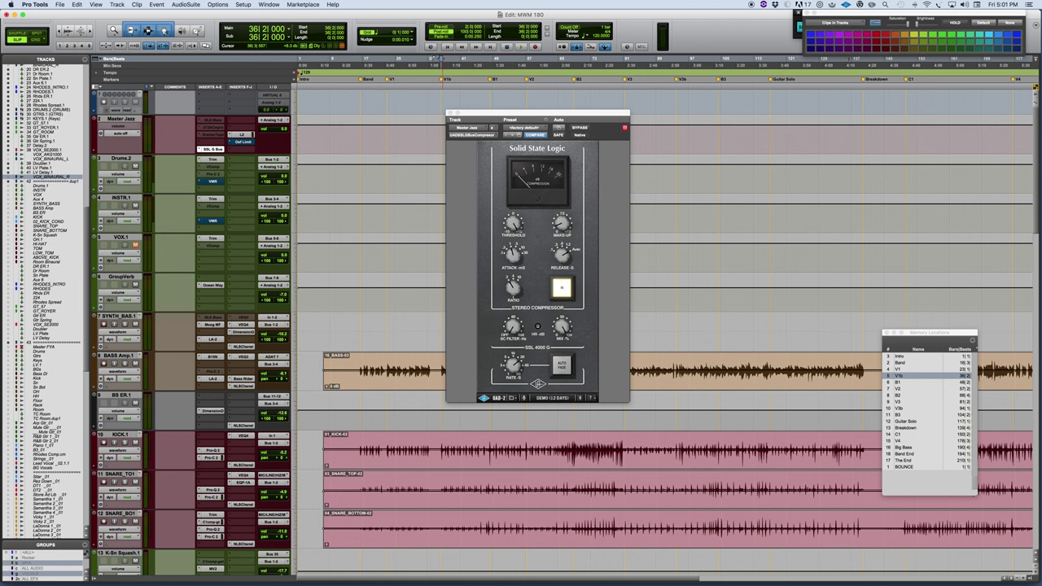
- Adjust the Ratio knob on the Master Jazz bus's SSL 4000 G compressor
click(545, 201)
click(509, 221)
click(562, 224)
click(515, 272)
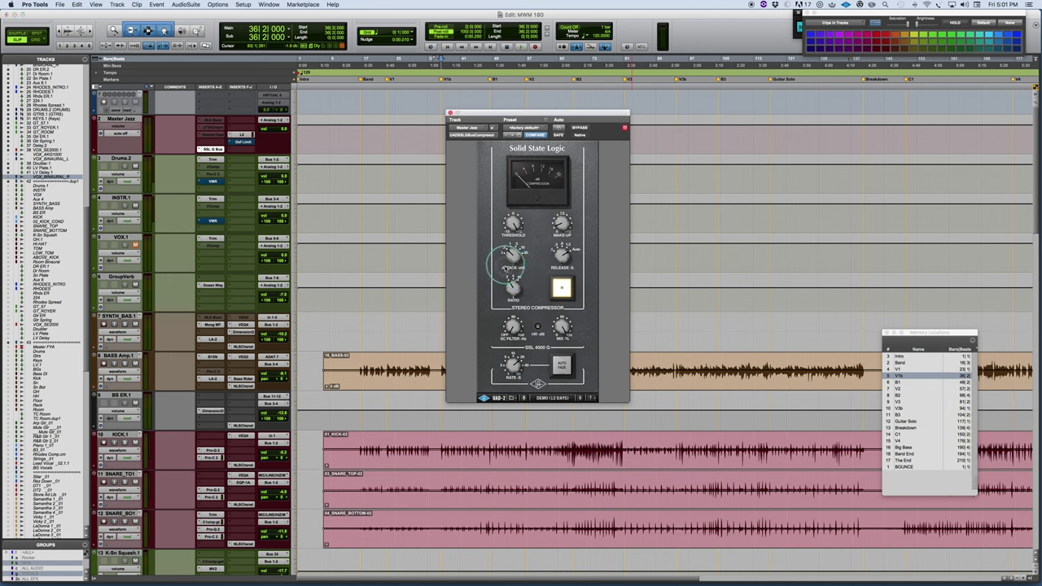
click(505, 281)
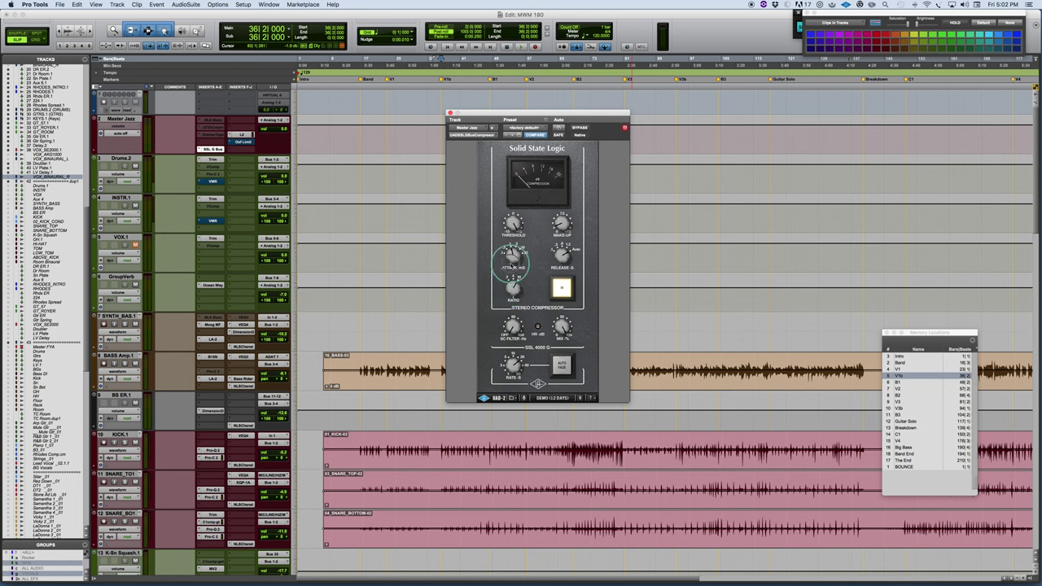
drag(515, 287, 513, 284)
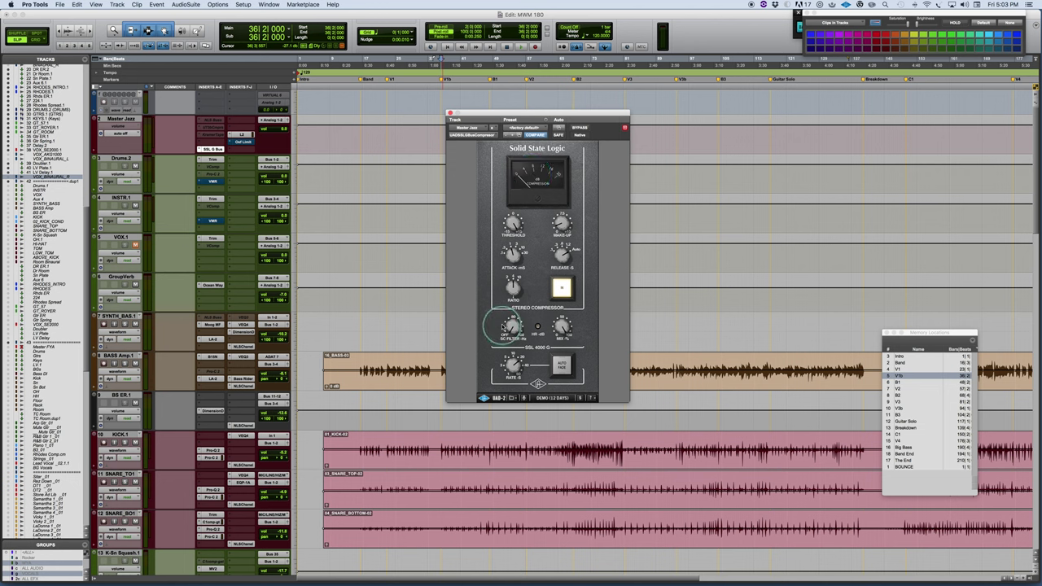
- Nudge the SSL compressor's side-chain filter knob to a new frequency
drag(507, 326, 506, 322)
- Switch on the SSL compressor's Auto Fade
click(560, 367)
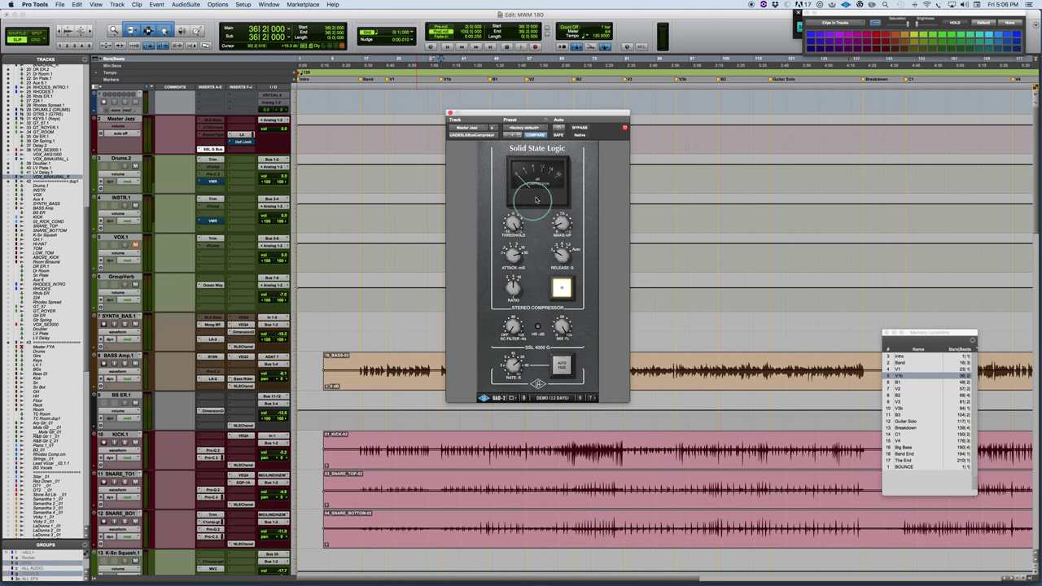
key(space)
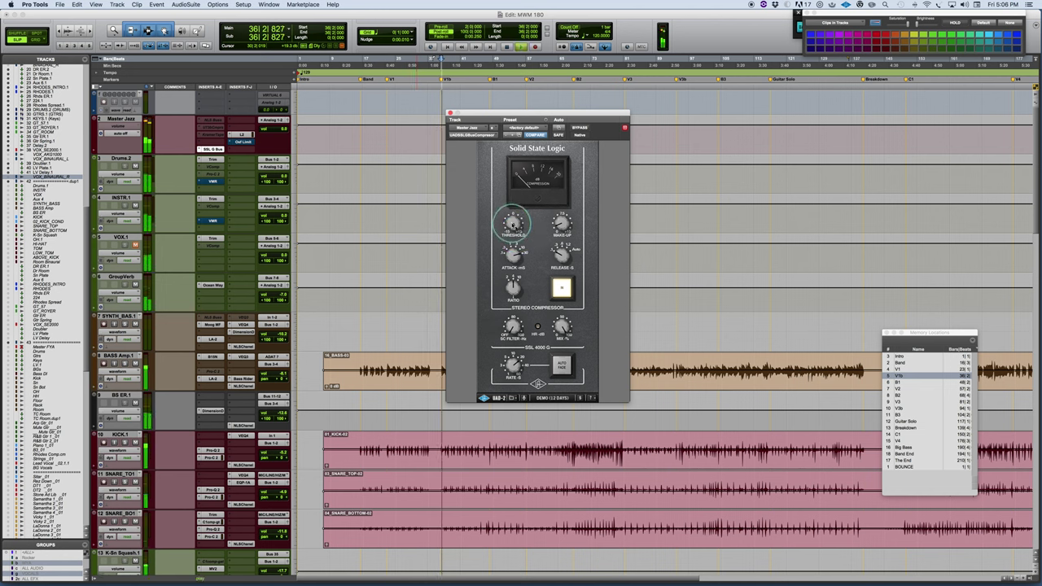
click(580, 128)
click(580, 128)
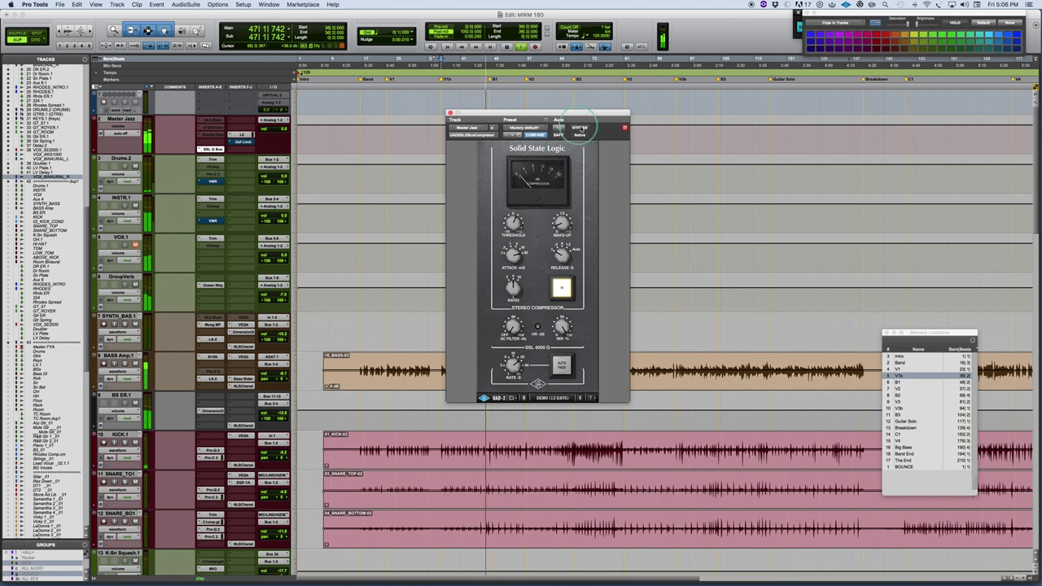
- Bypass the SSL compressor four times for comparison, then stop playback at bar 36
click(580, 127)
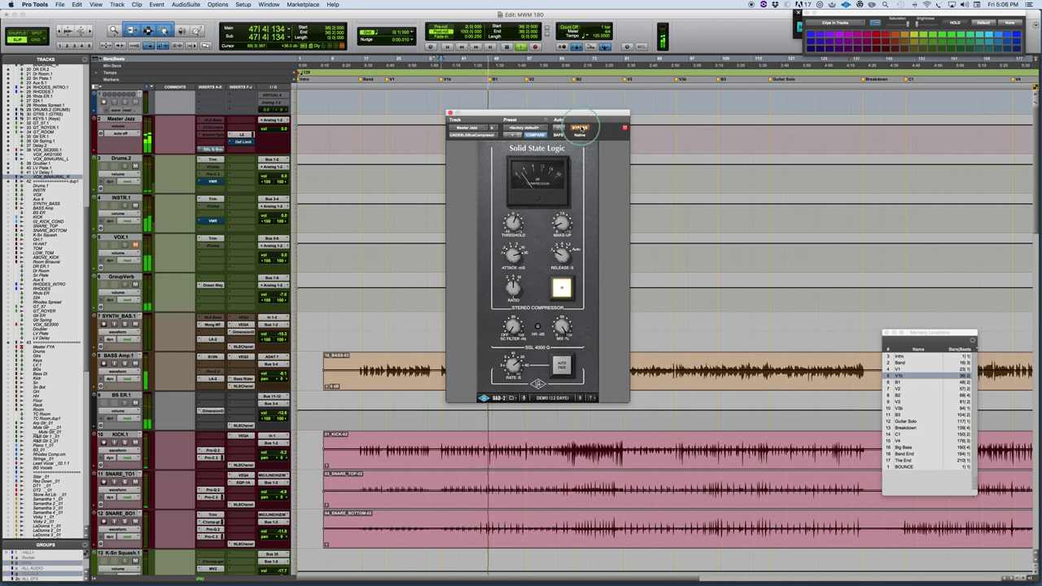
click(580, 128)
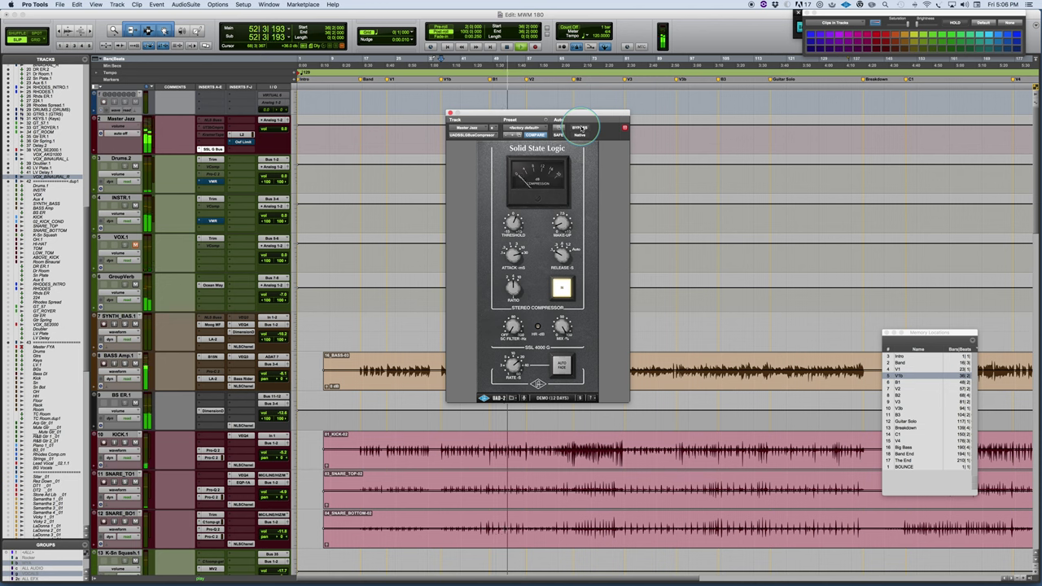
click(583, 128)
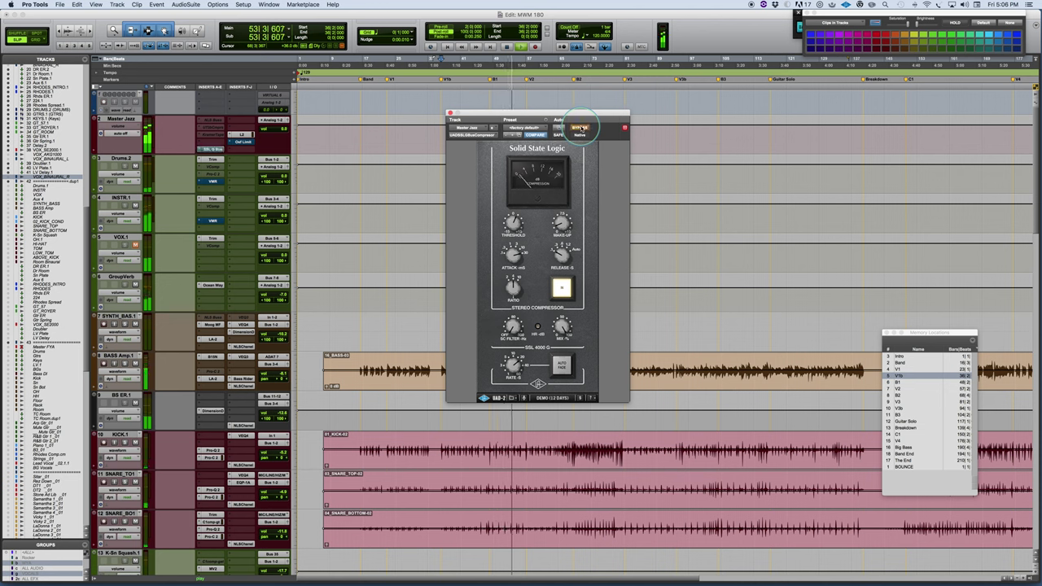
click(582, 128)
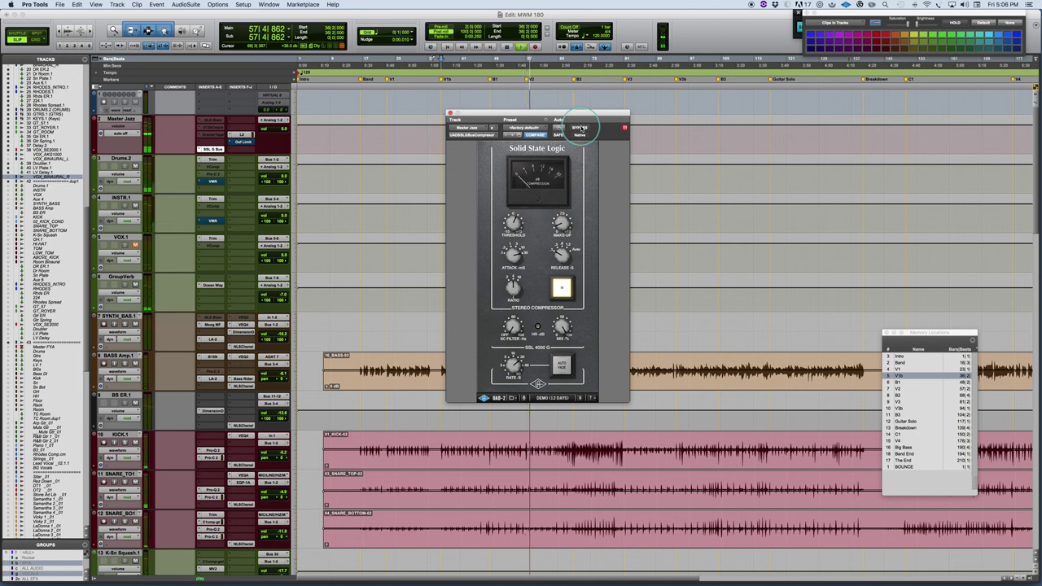
click(582, 127)
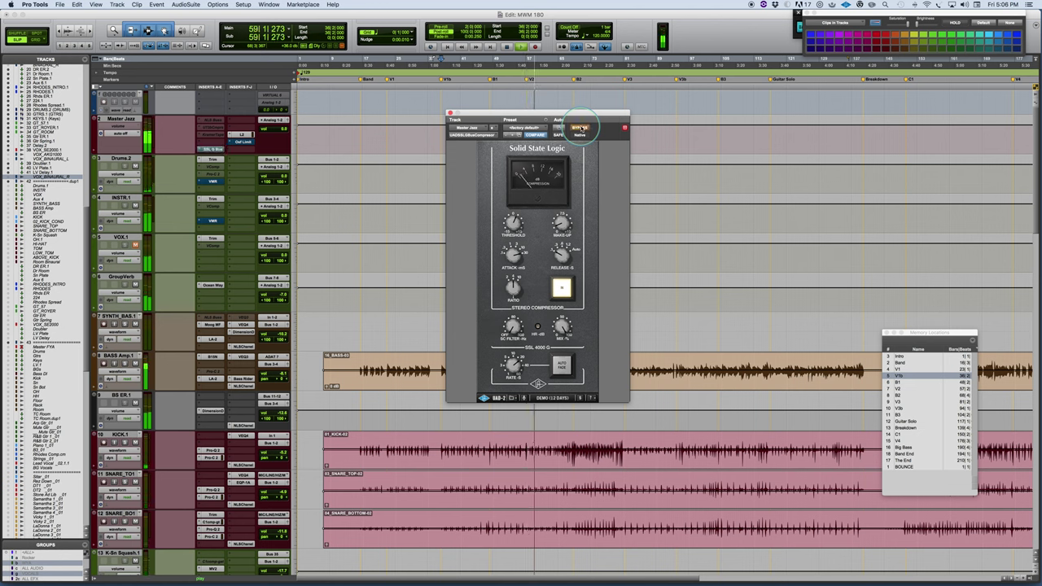
click(582, 127)
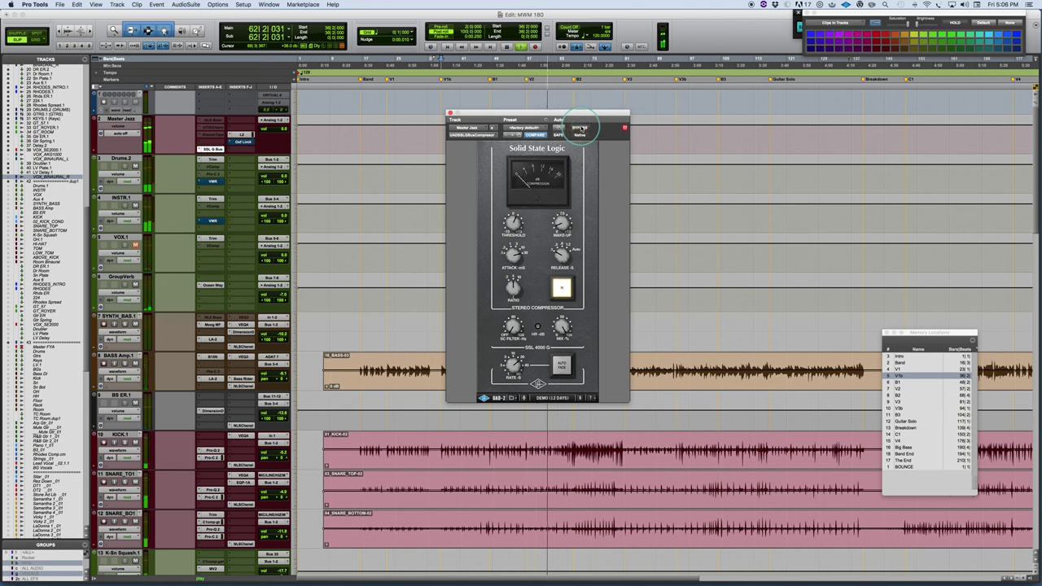
click(582, 128)
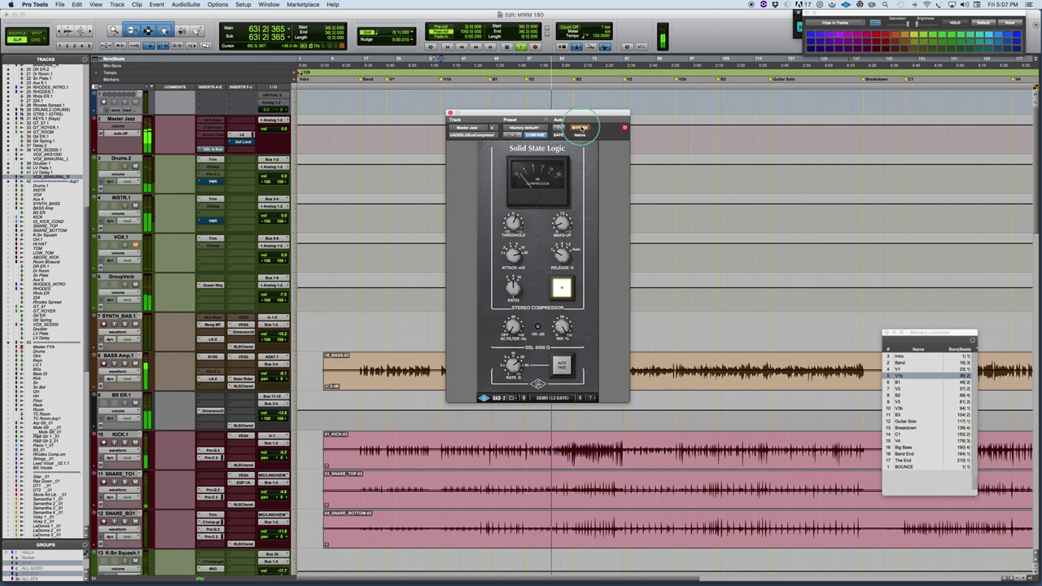
click(582, 128)
key(space)
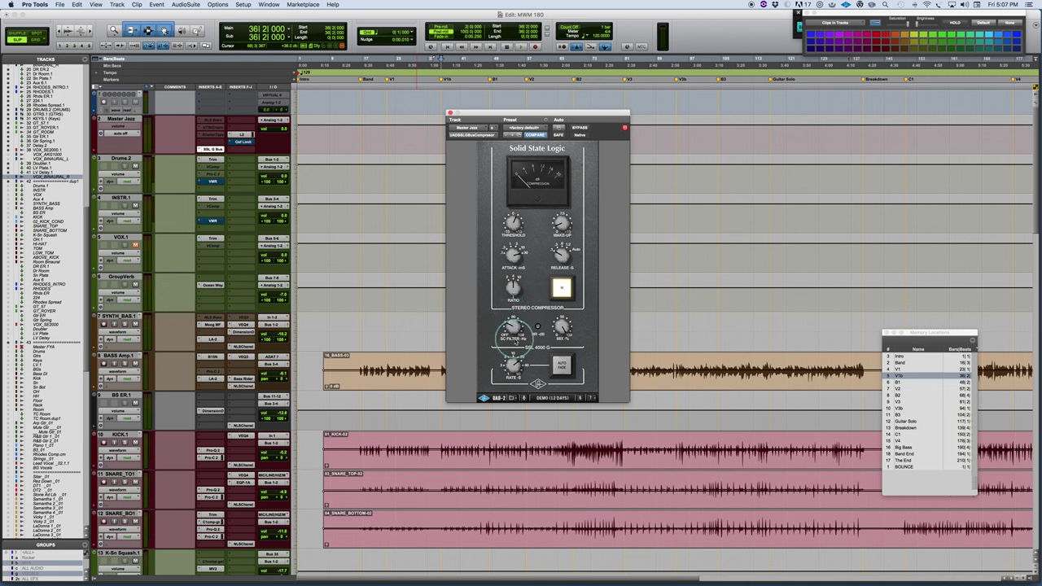
- Play the mix from bar 36 and fine-tune the SSL compressor's threshold while listening
key(space)
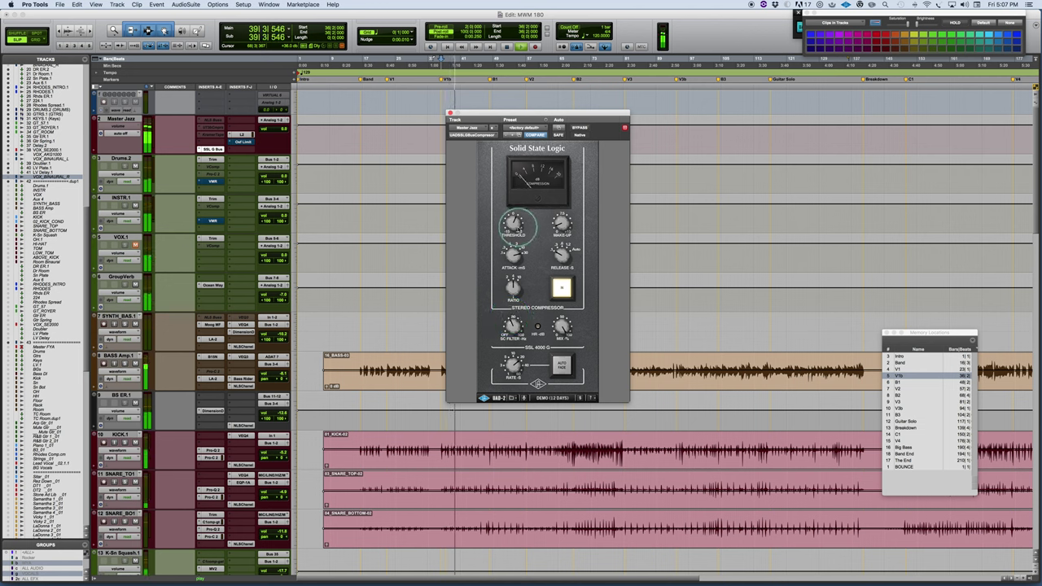
drag(513, 225, 513, 223)
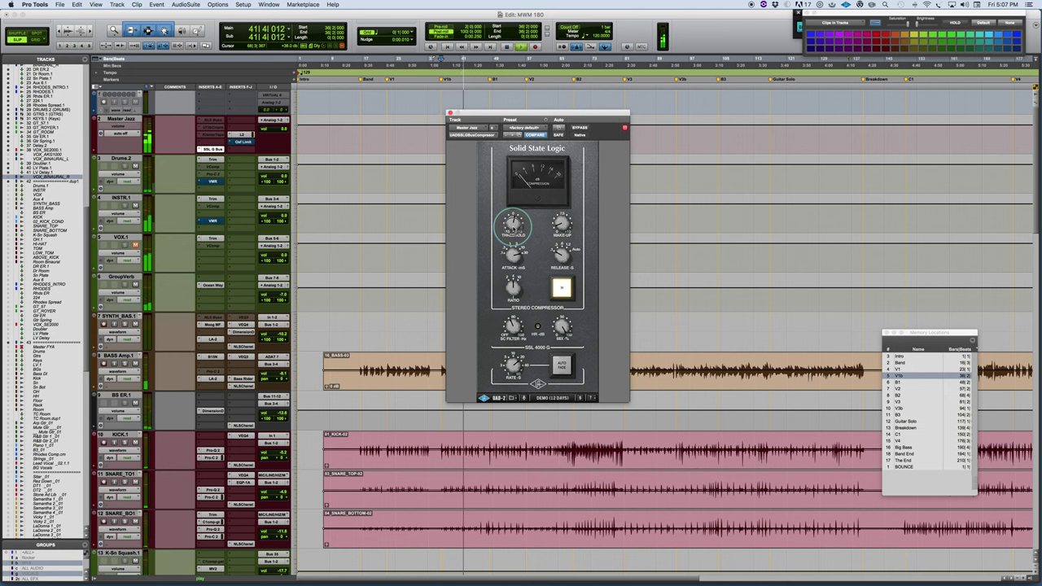
drag(513, 225, 513, 226)
- Bypass the SSL compressor three times, leave it active, and stop at bar 36
click(579, 127)
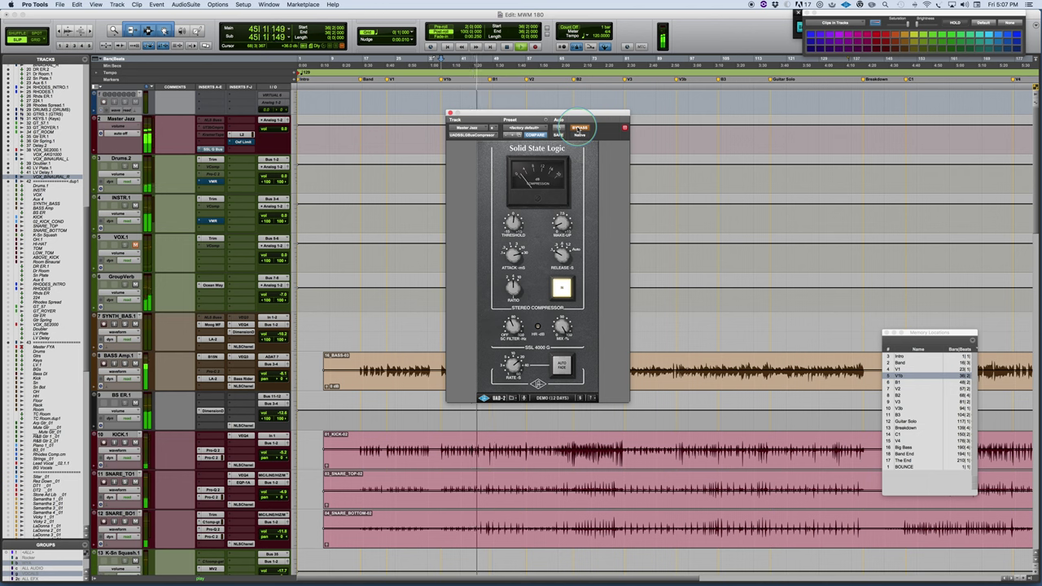
click(580, 128)
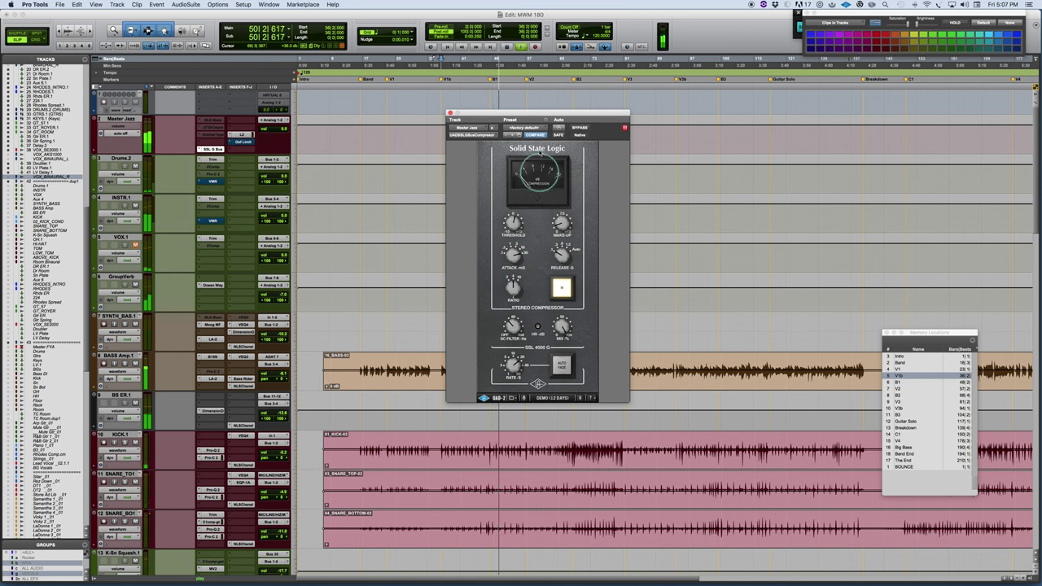
click(579, 128)
click(579, 128)
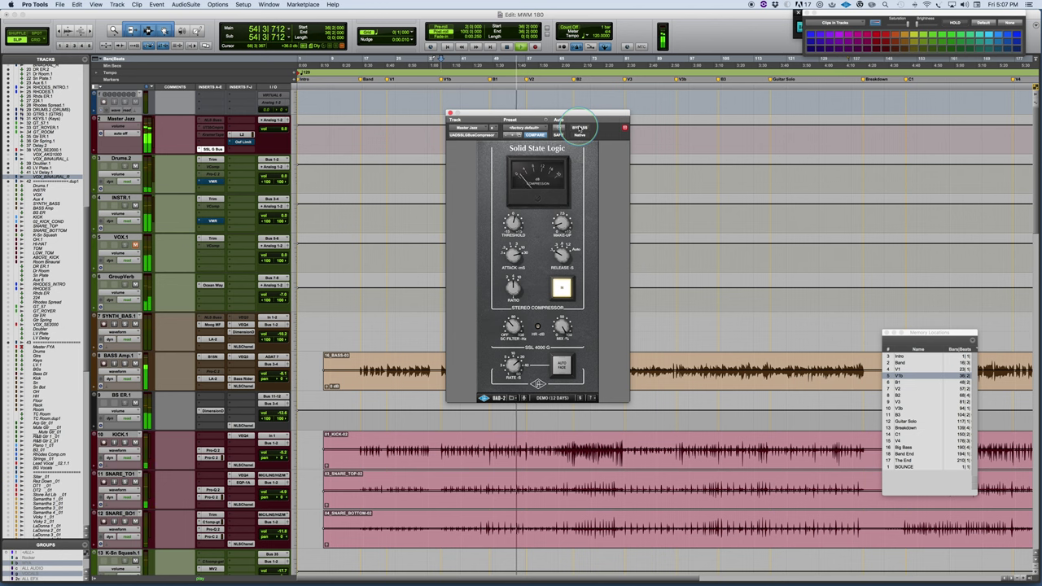
click(579, 129)
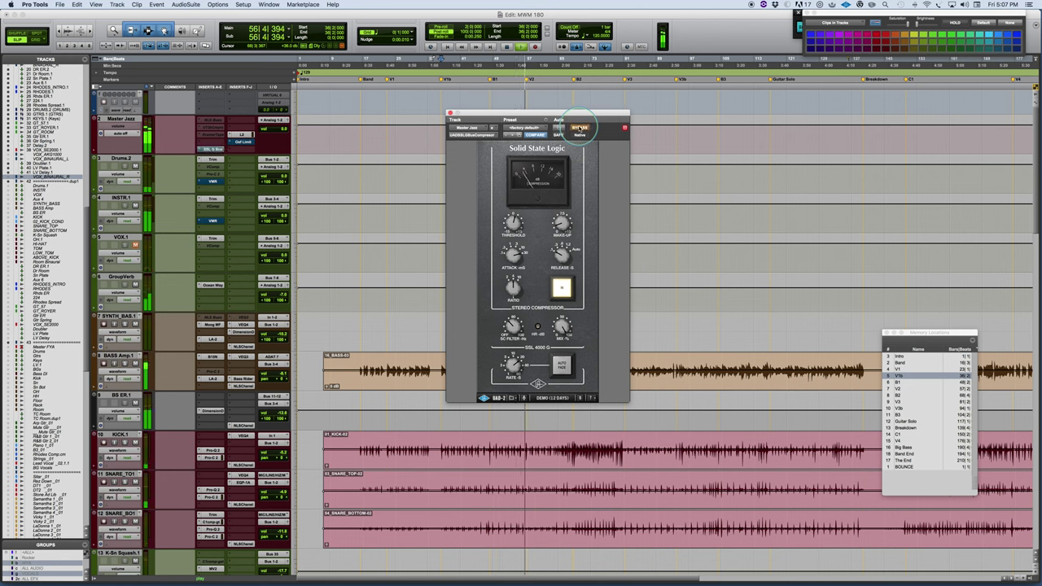
click(580, 129)
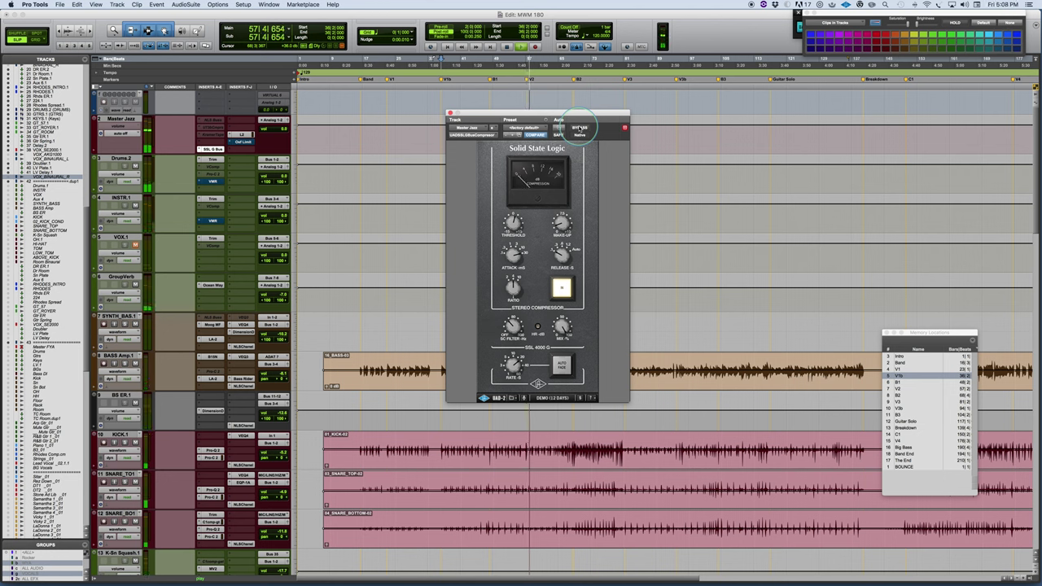
key(space)
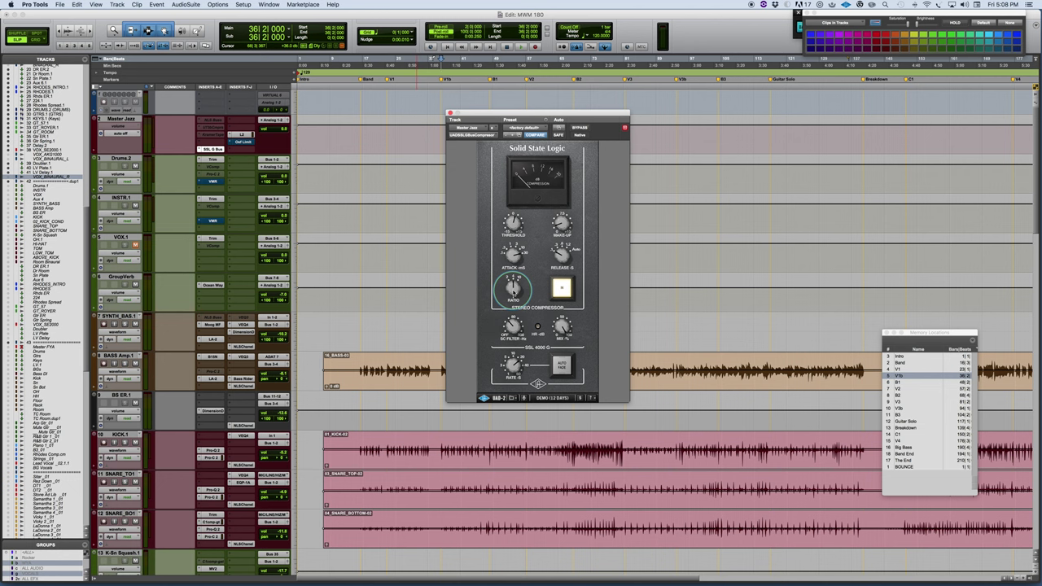
- Start playback from bar 36 with the SSL G Bus Compressor window open
key(space)
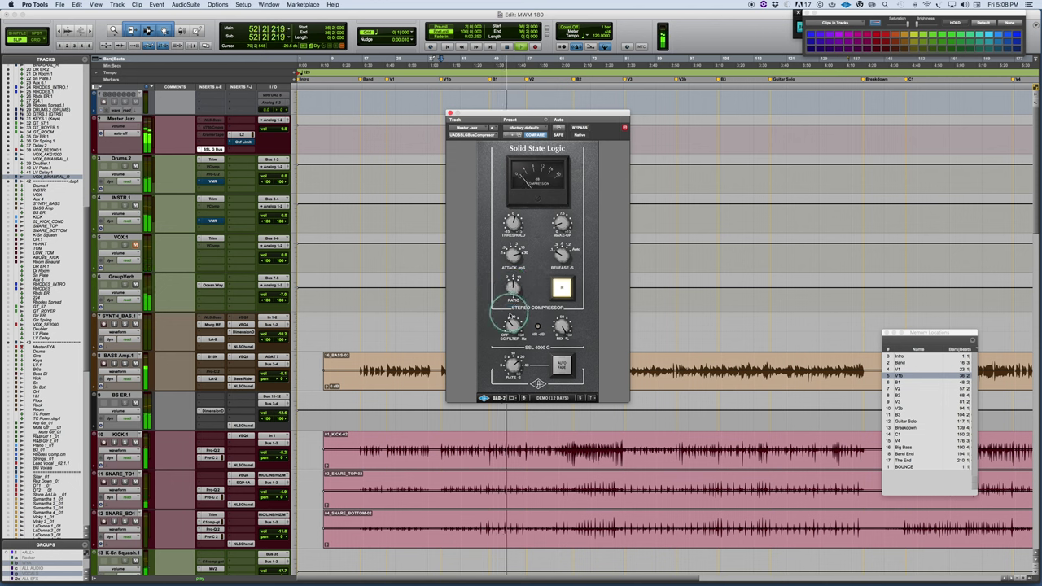
- Stop playback, returning the playhead to bar 36
key(space)
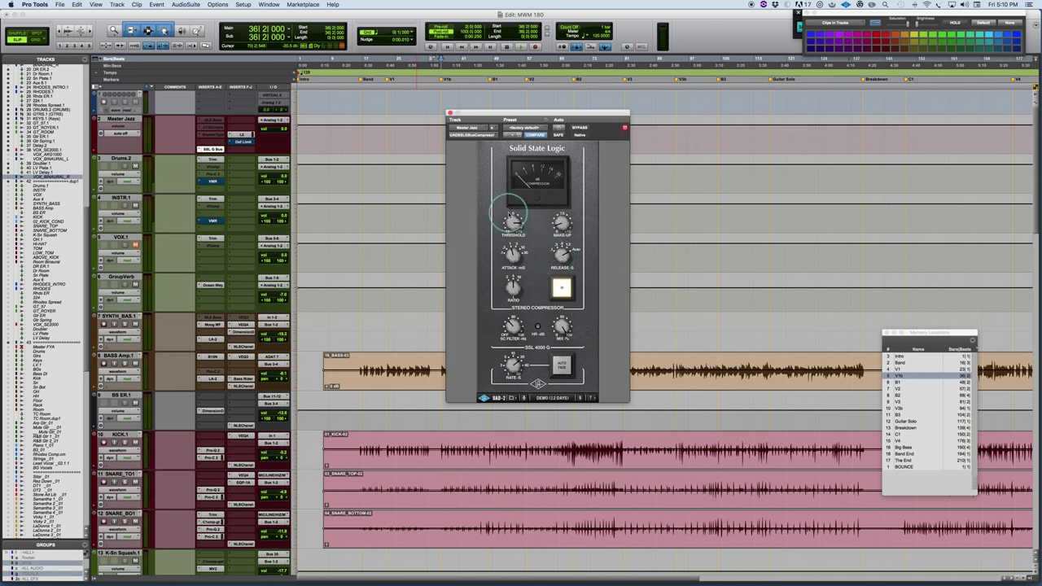
- Start playback and bypass the SSL compressor four times, ending with it active
key(space)
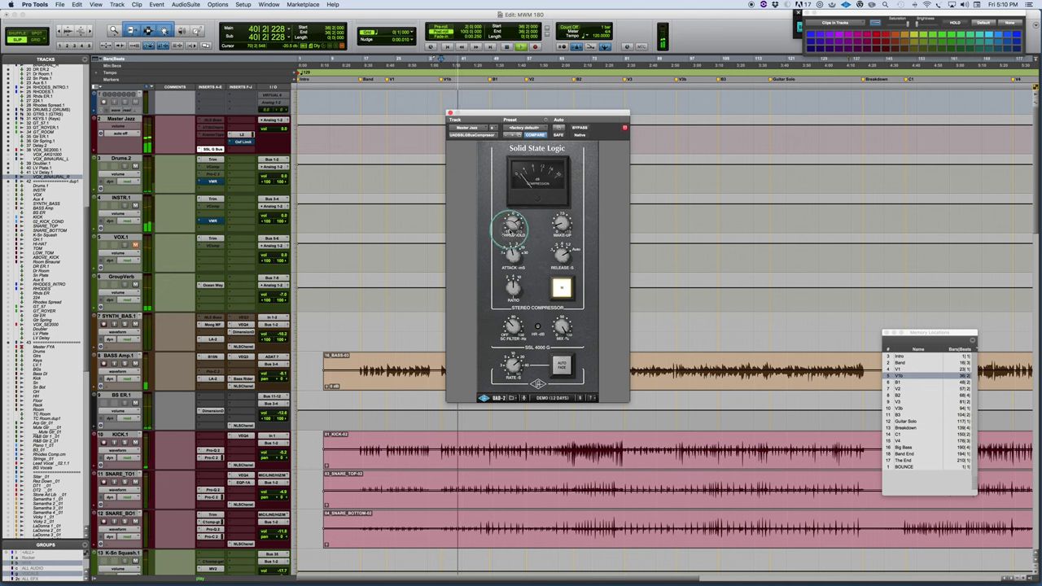
click(580, 128)
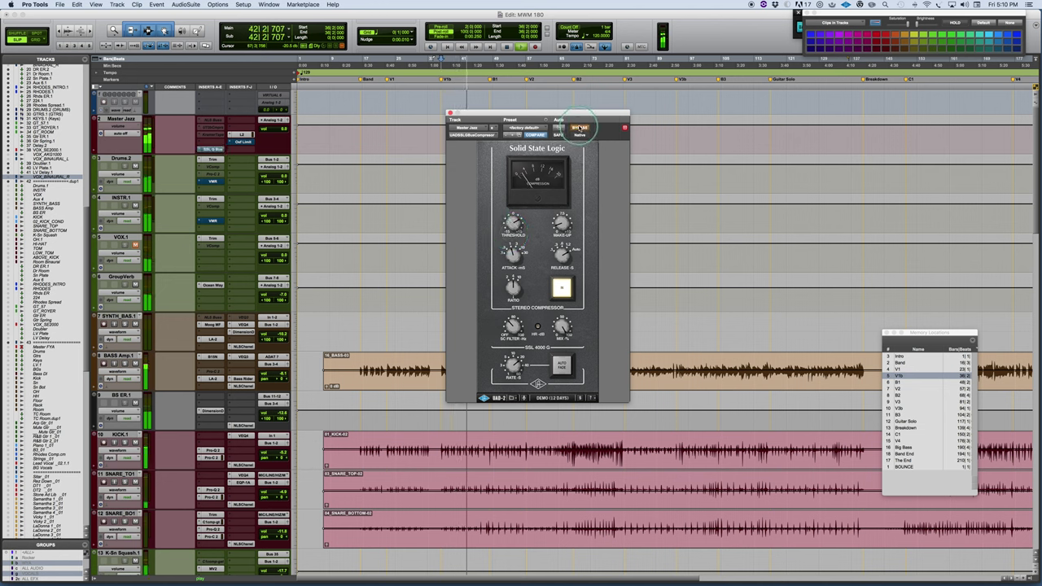
click(580, 127)
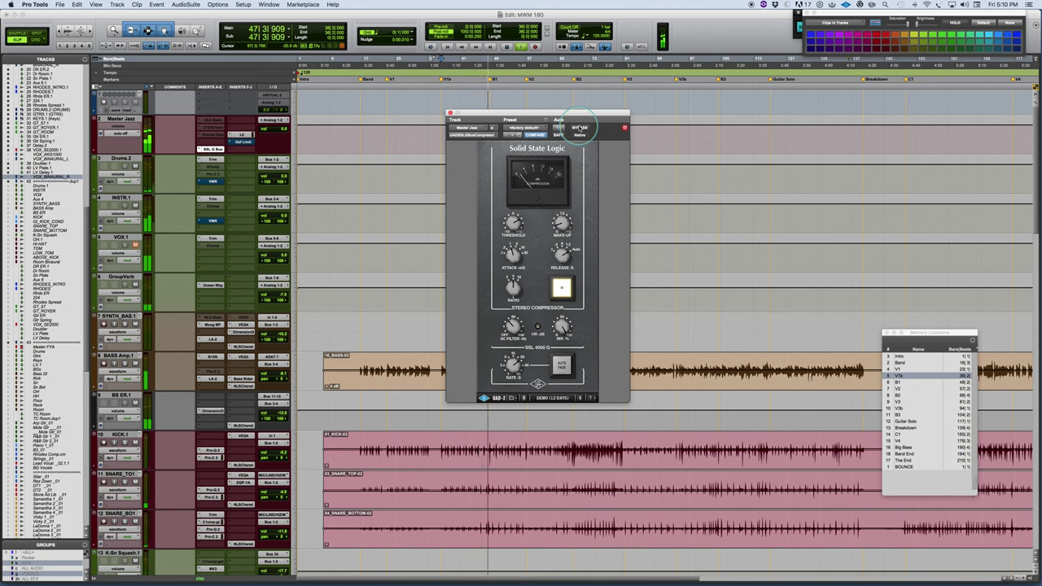
click(578, 128)
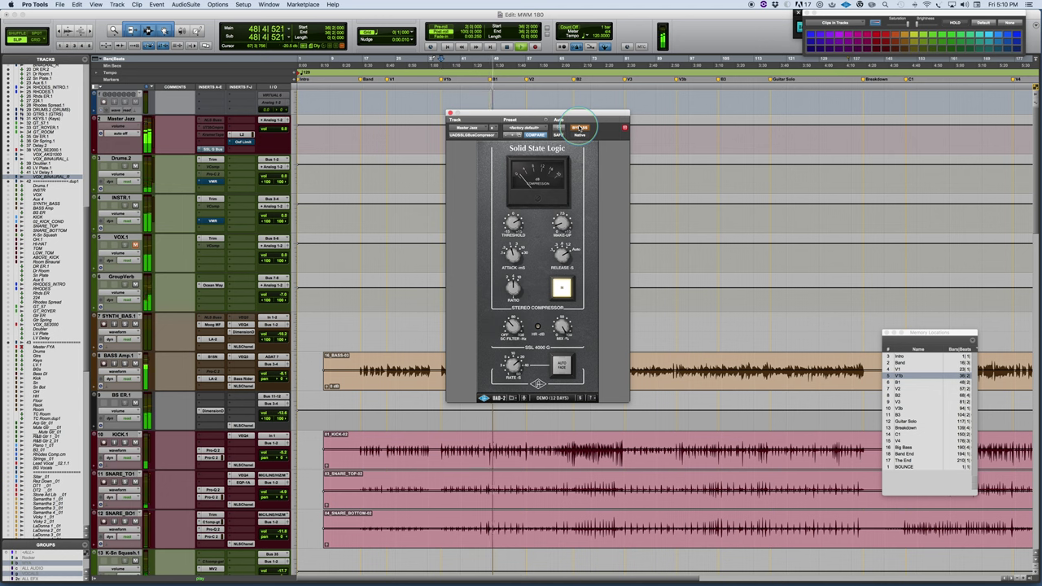
click(578, 128)
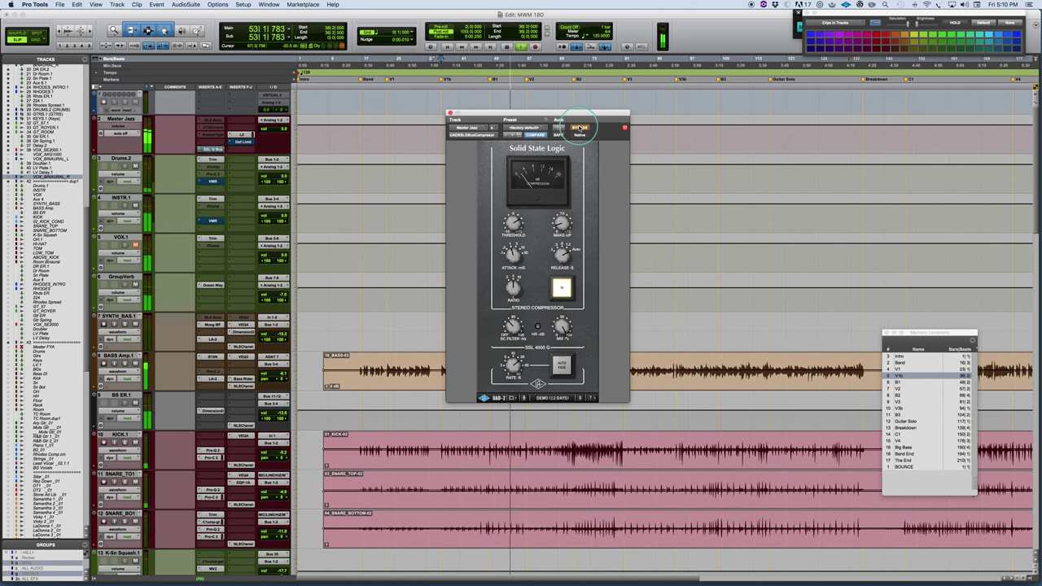
click(578, 128)
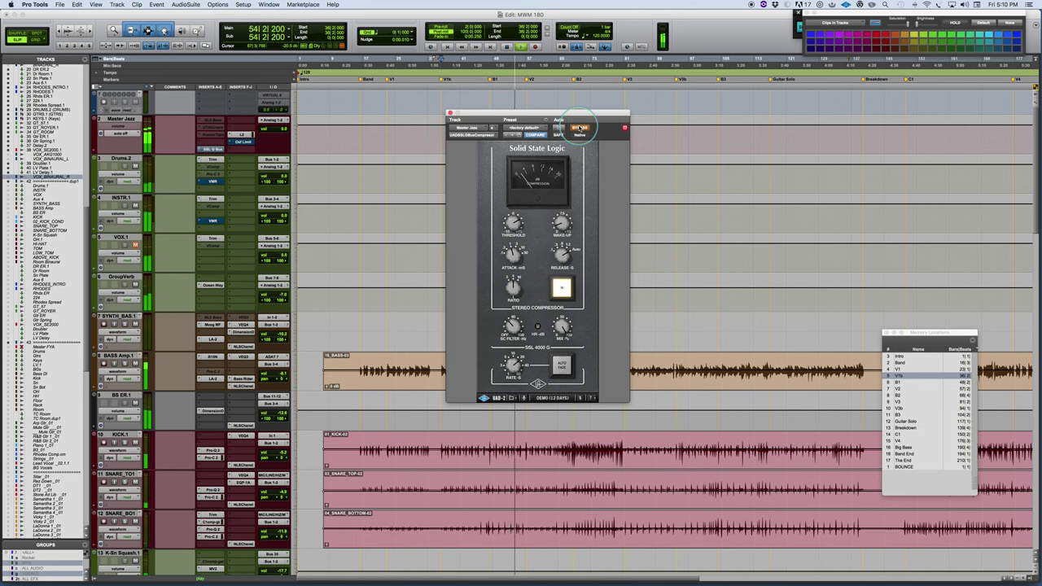
click(578, 128)
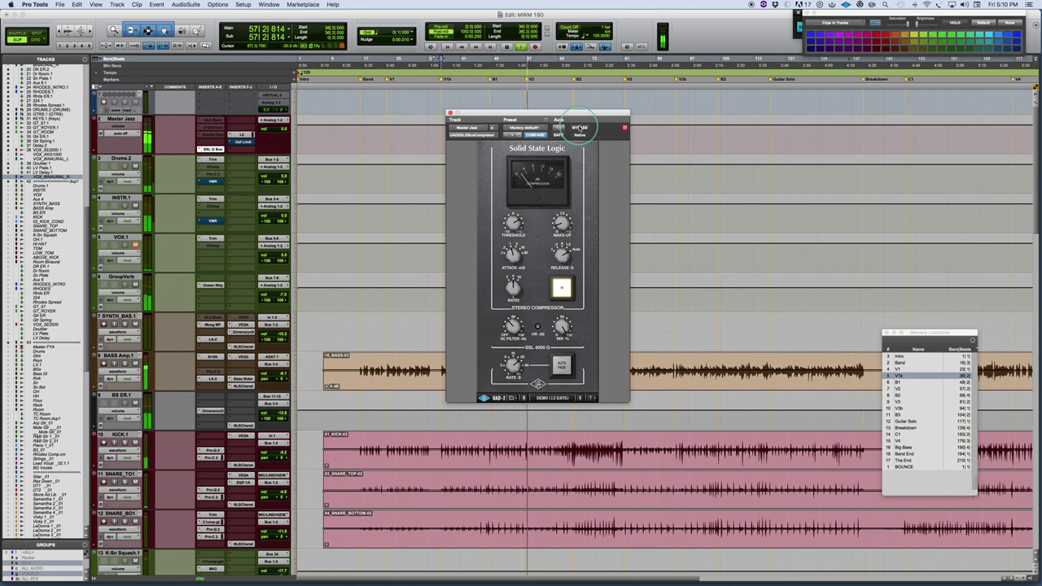
click(578, 128)
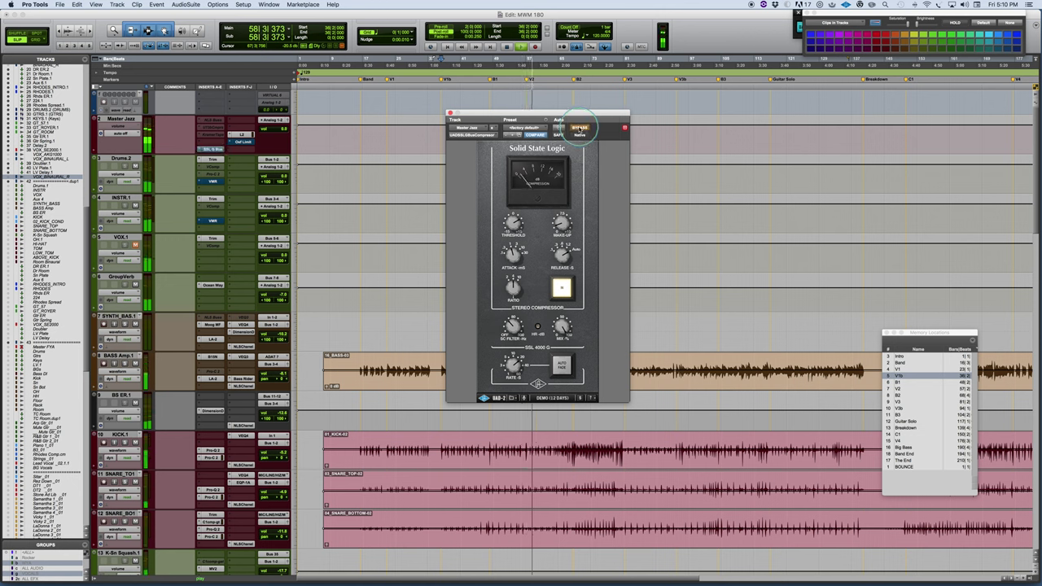
click(578, 127)
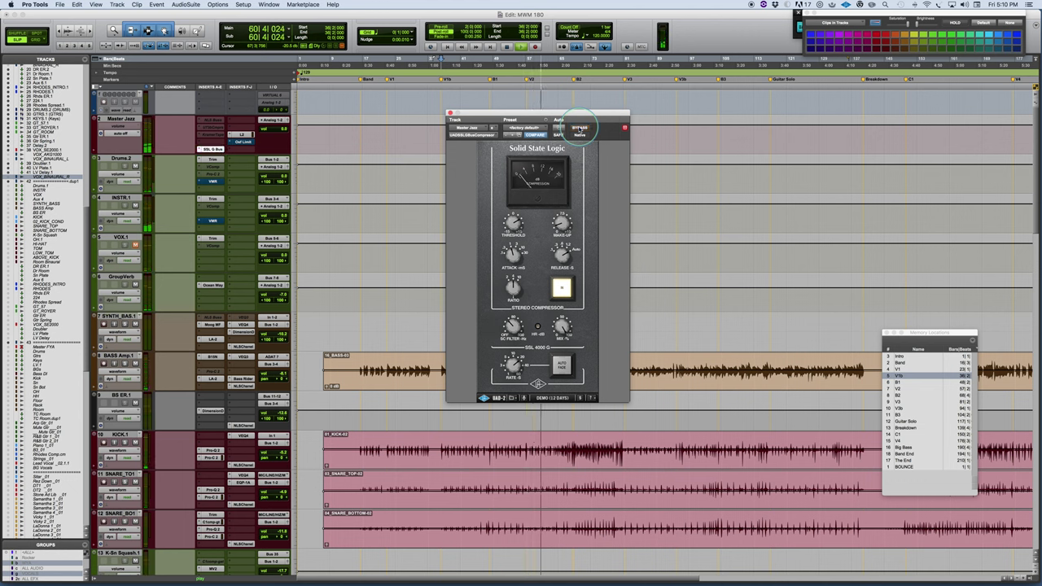
- Stop playback, then jump to the Band End memory location at bar 194
key(space)
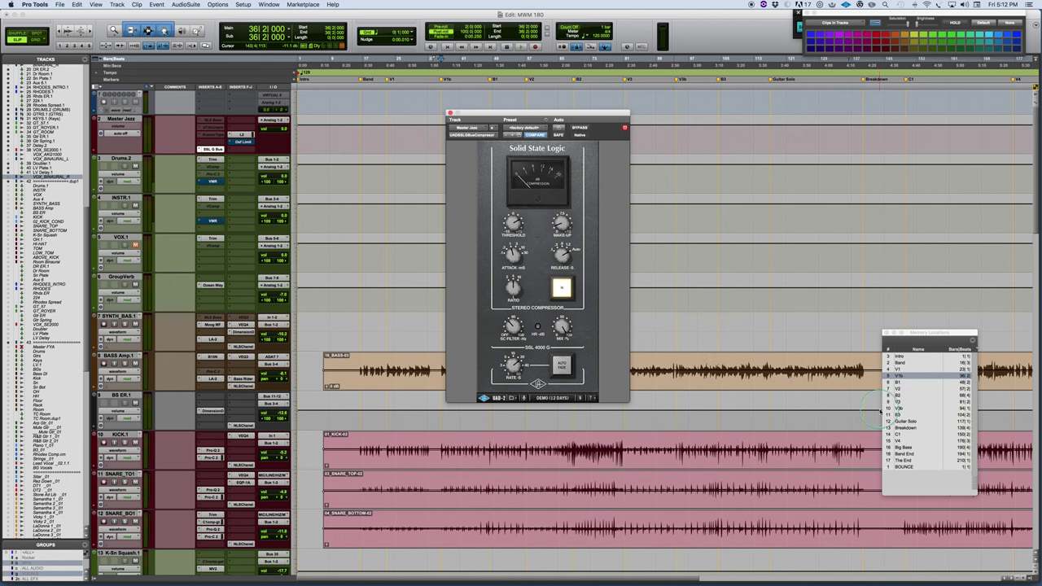
click(936, 427)
- Jump to the Band End marker, bypass the SSL 4000 G compressor, and start playback
click(903, 454)
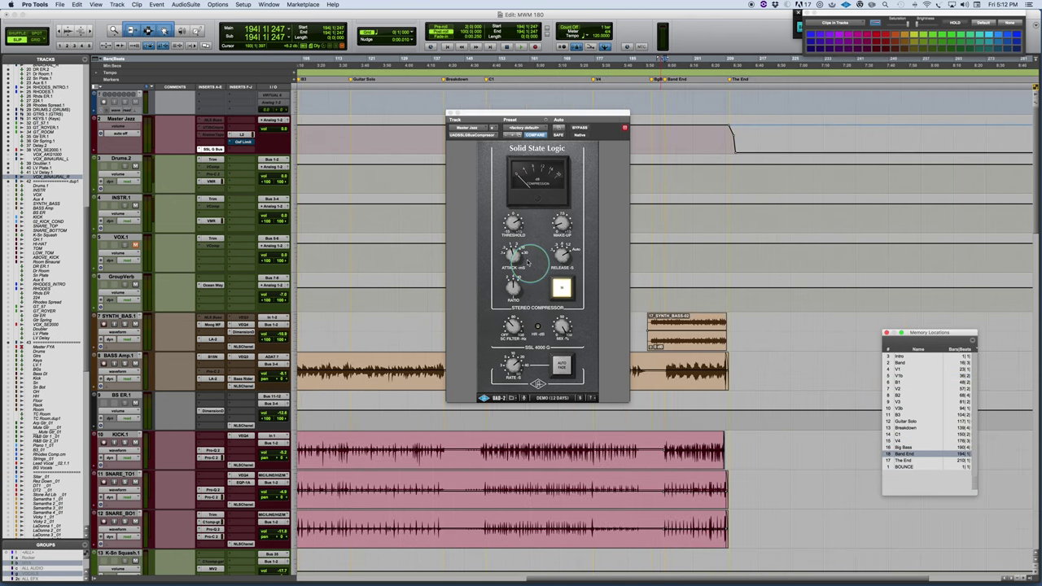
click(579, 129)
click(580, 128)
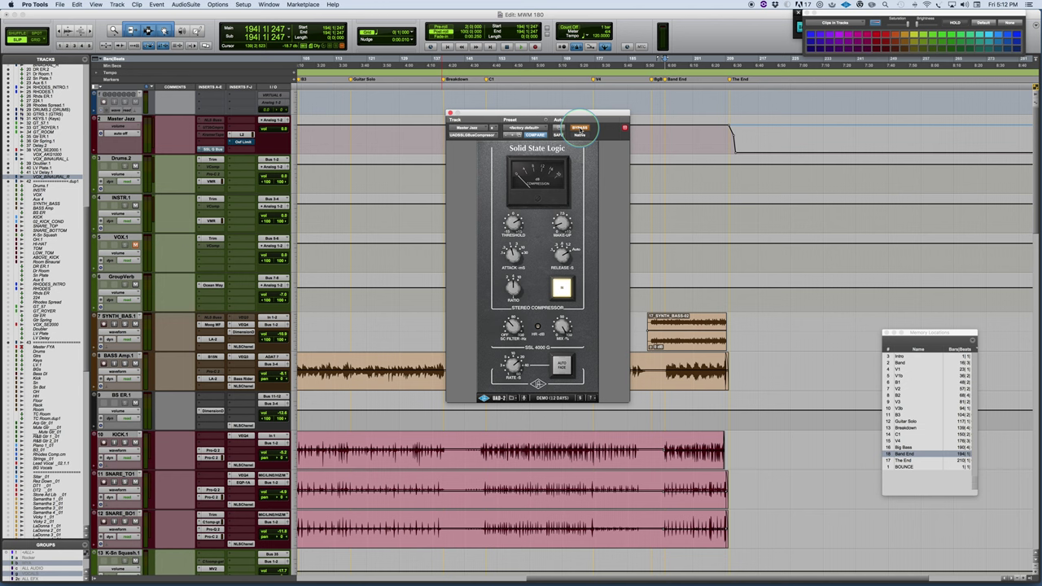
key(space)
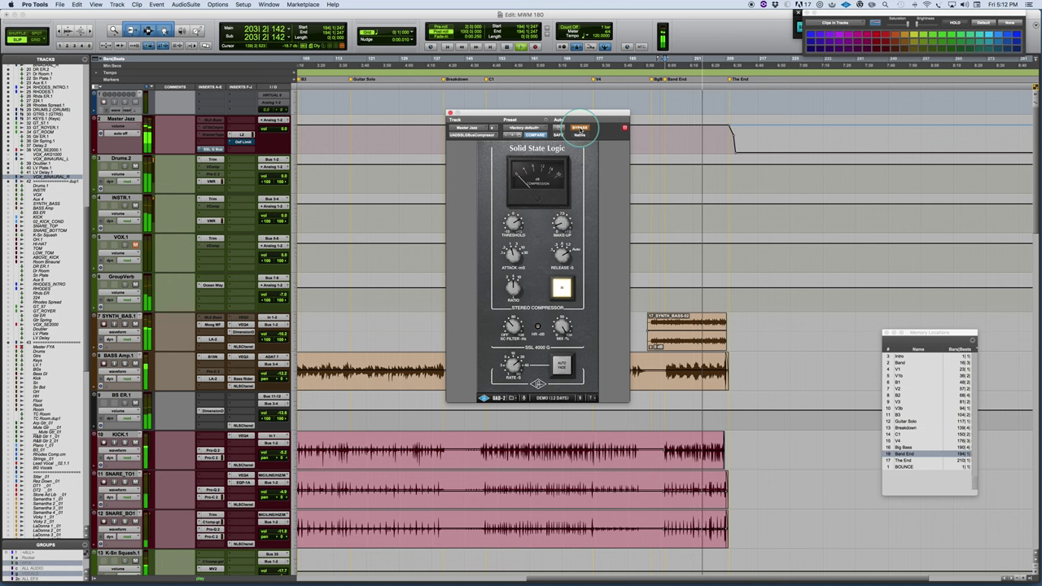
- Stop playback, re-enable the SSL compressor, adjust its controls, and play again from Band End
key(space)
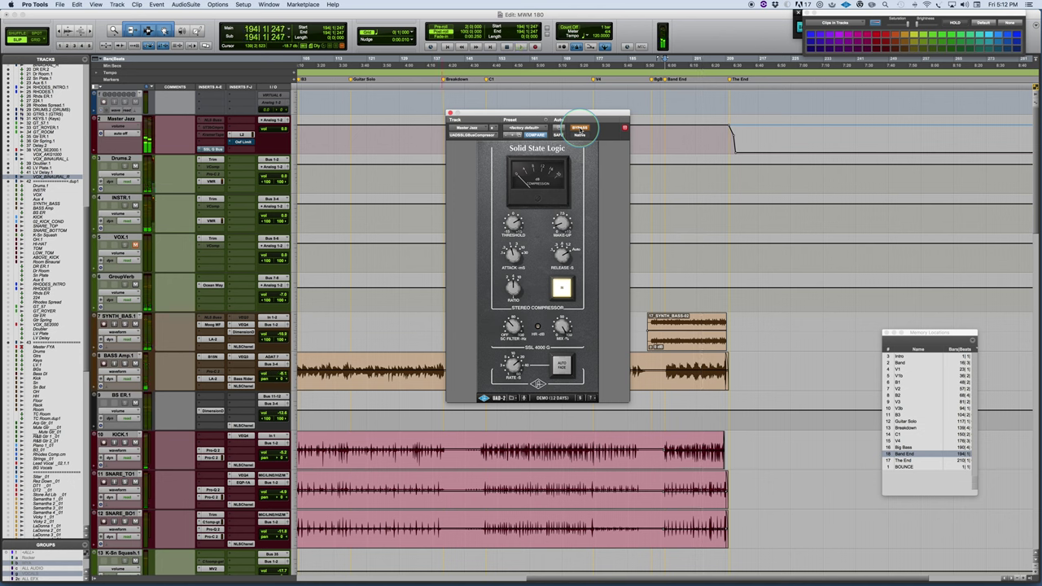
click(579, 129)
click(492, 238)
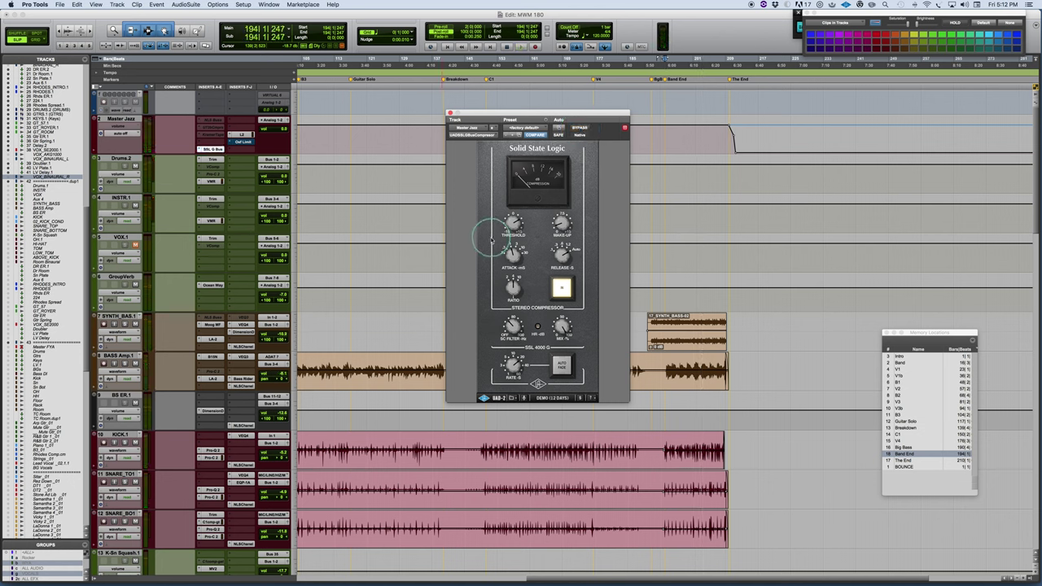
click(512, 255)
click(513, 227)
click(513, 252)
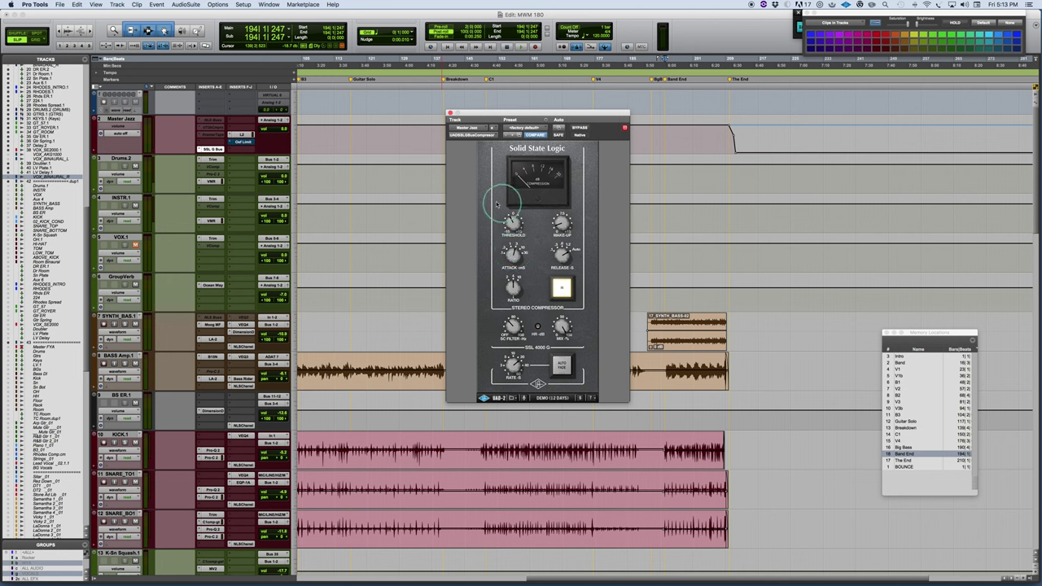
key(space)
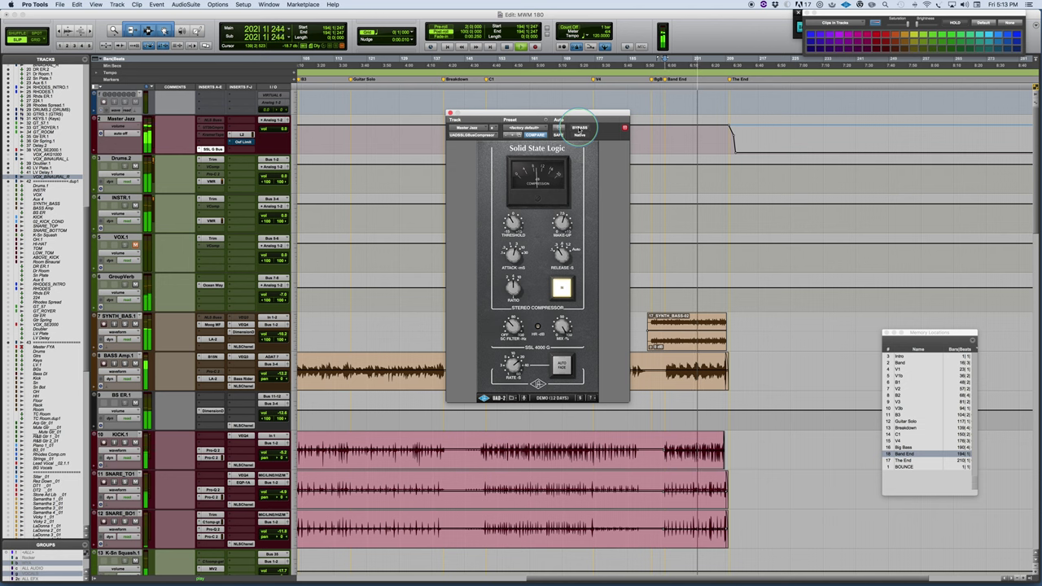
- Bypass the SSL compressor twice to compare, leave it active, and return to the Band End marker
click(579, 129)
click(579, 128)
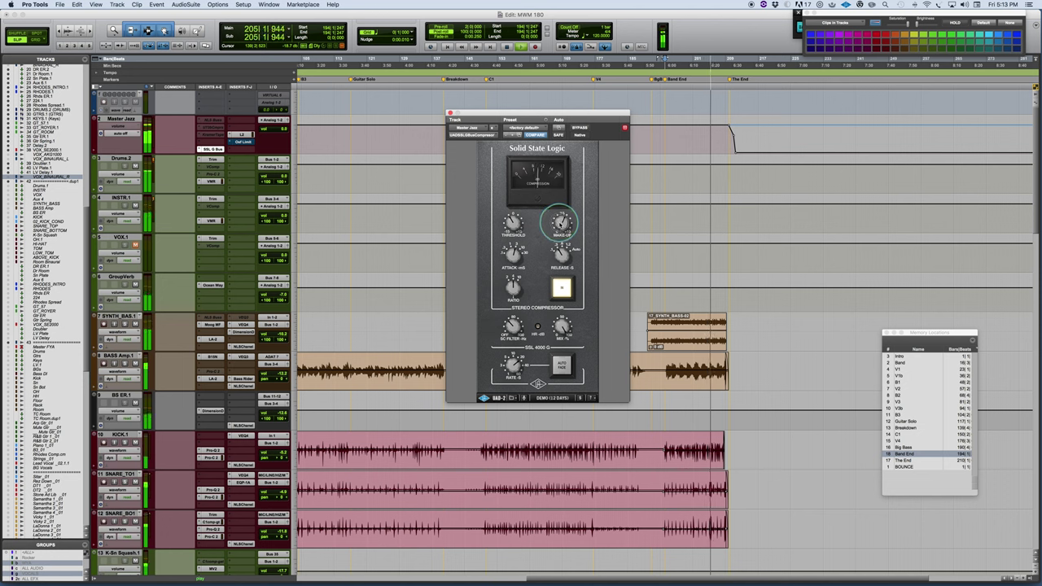
click(579, 128)
click(579, 128)
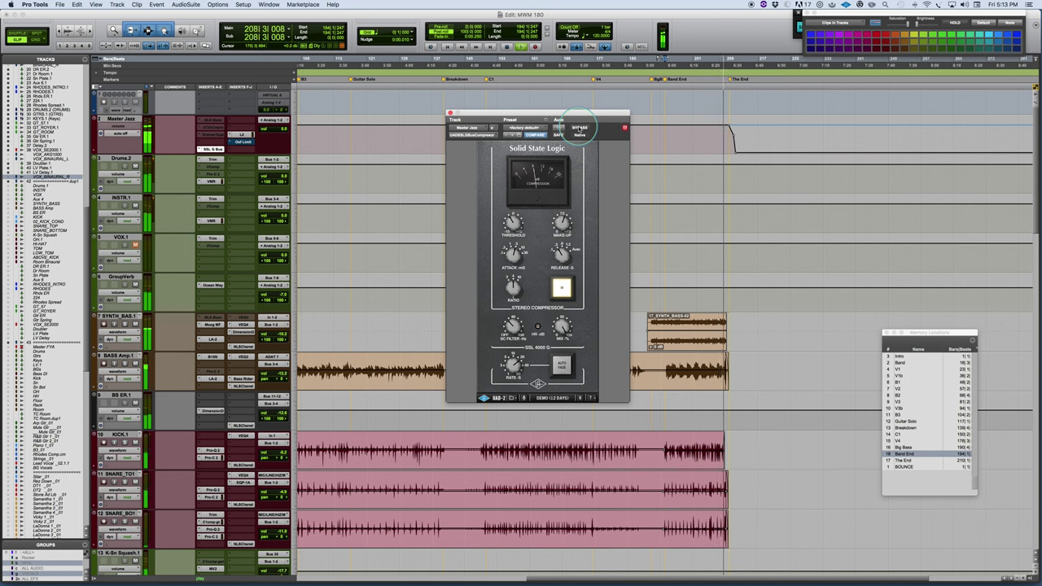
click(669, 80)
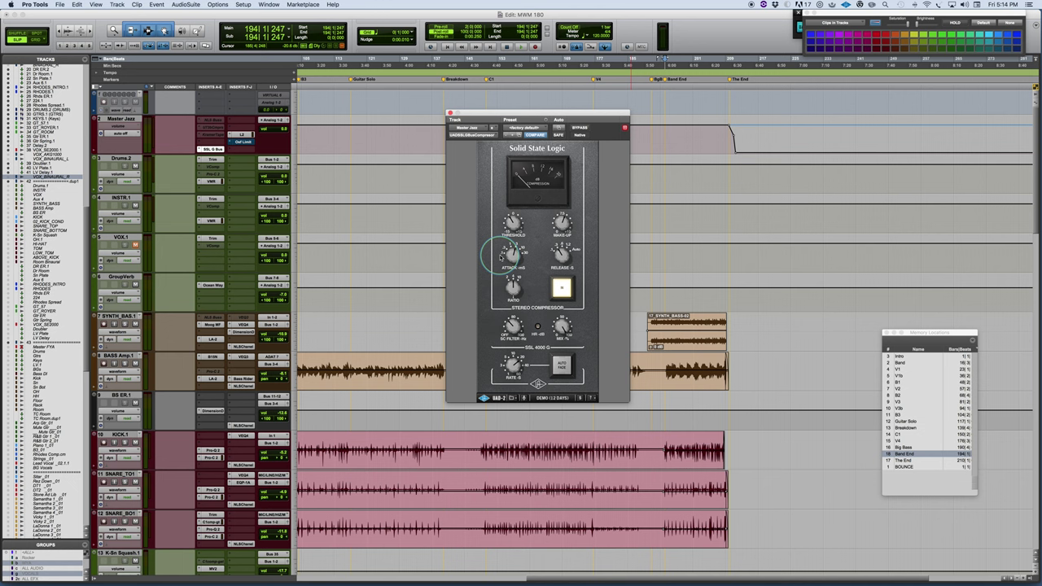
key(space)
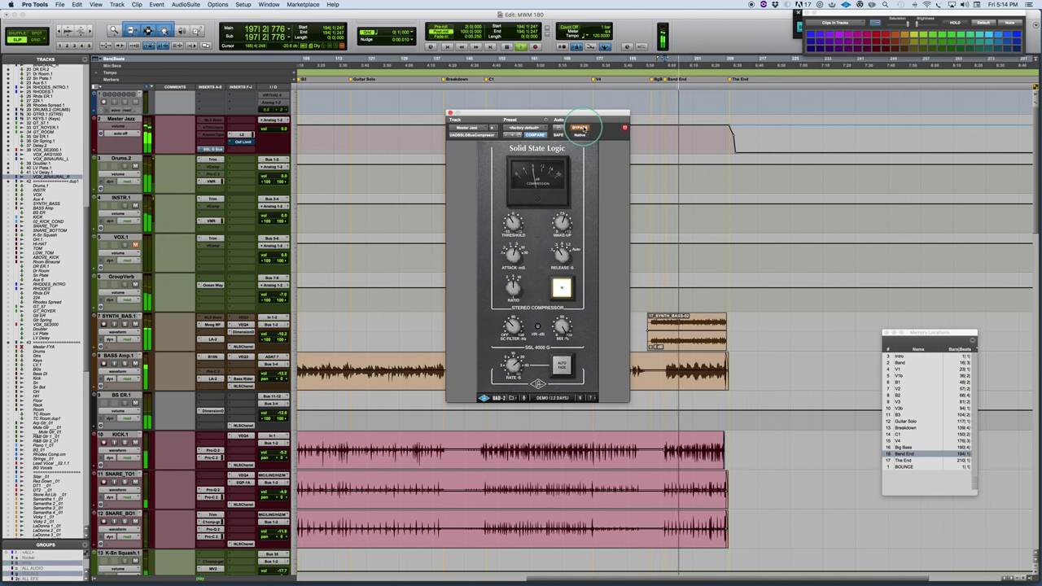
click(583, 128)
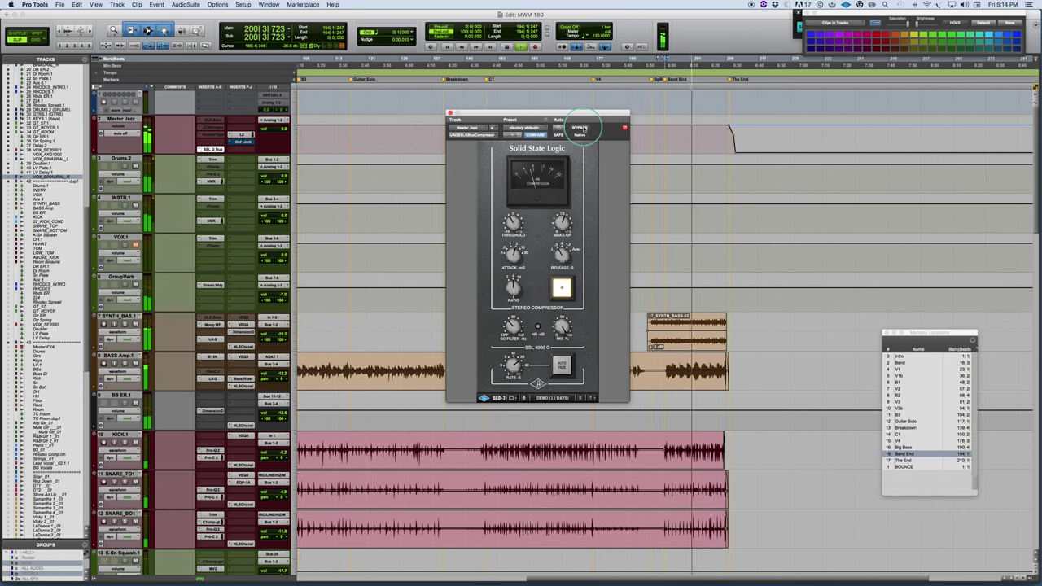
click(580, 128)
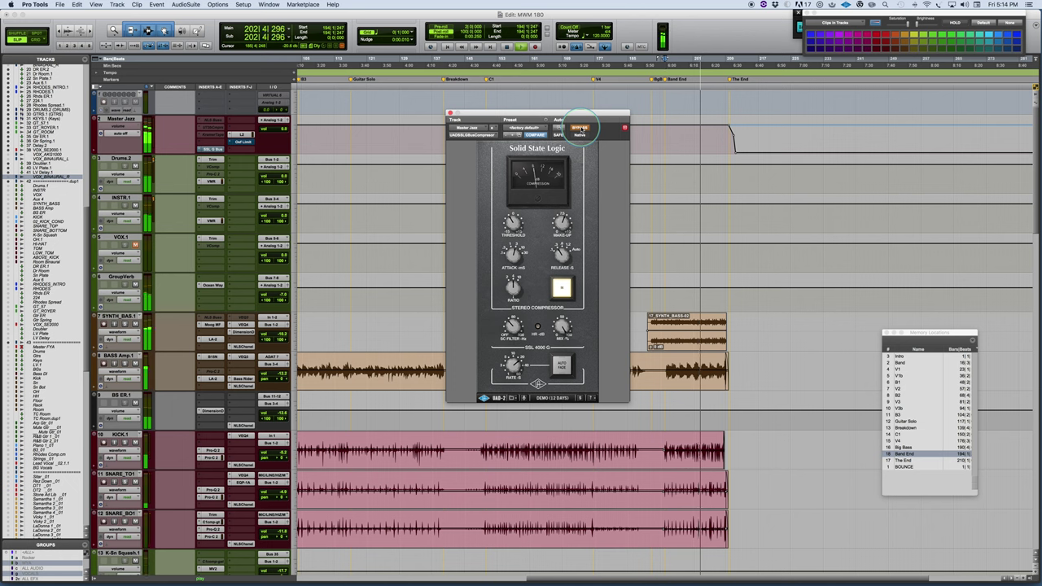
click(580, 128)
click(564, 257)
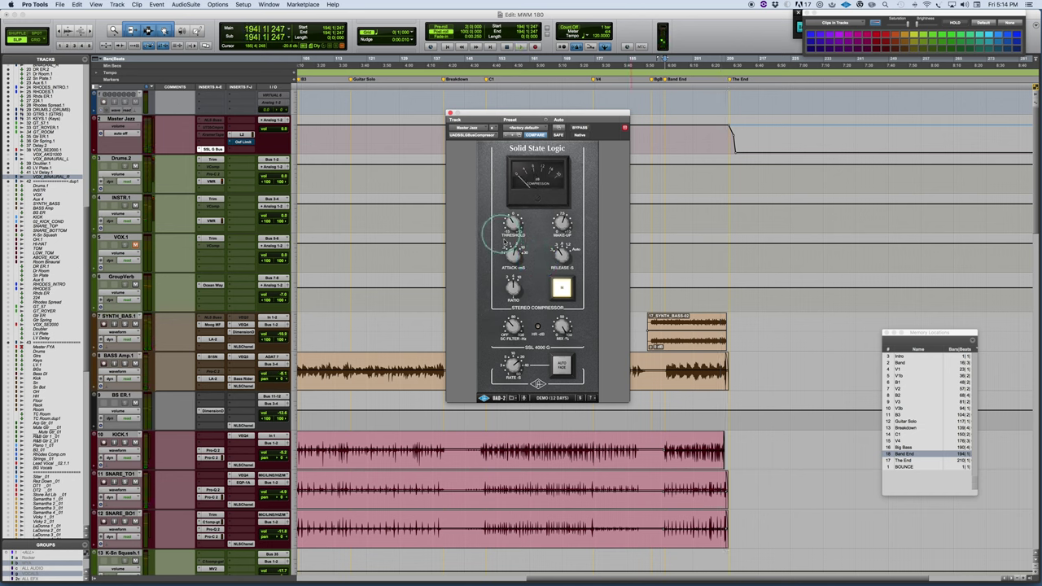
- Stop playback, lower the SSL Threshold knob slightly, and play to hear the change
key(space)
drag(512, 217, 510, 220)
drag(509, 220, 508, 222)
key(space)
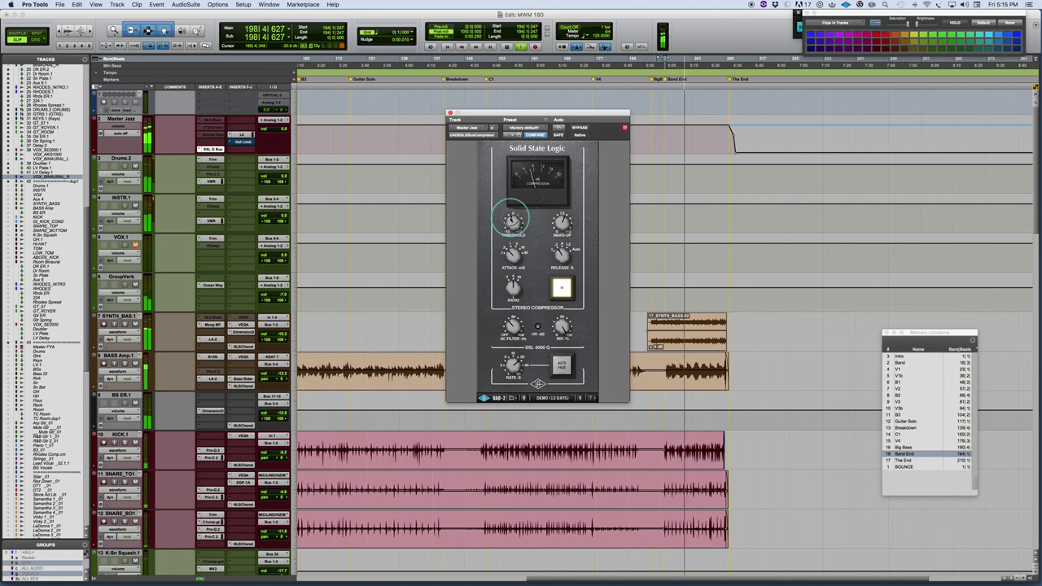
- Toggle the compressor's bypass on and off twice, leaving it engaged
click(580, 129)
click(580, 128)
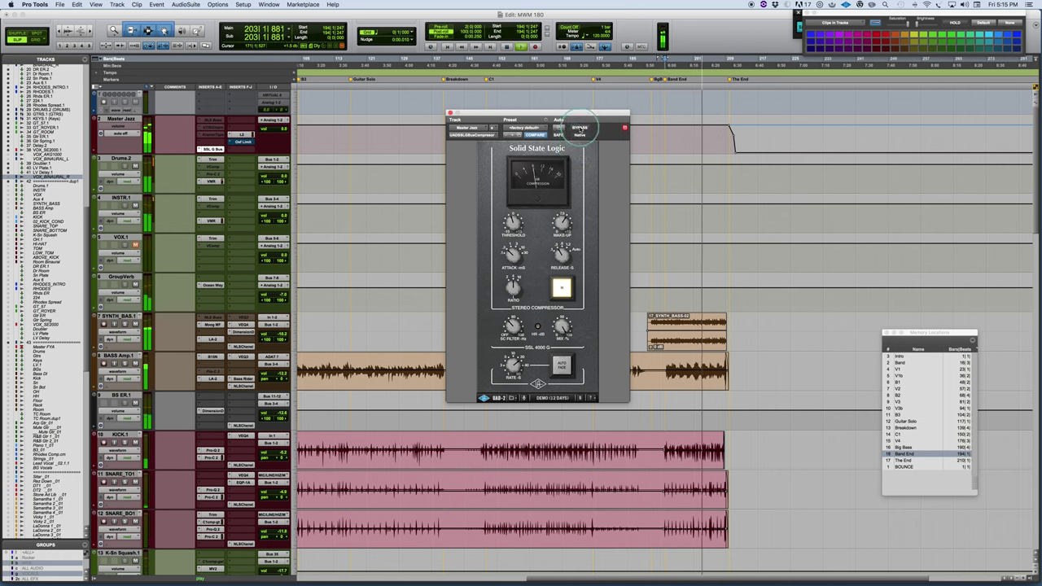
click(580, 128)
click(580, 129)
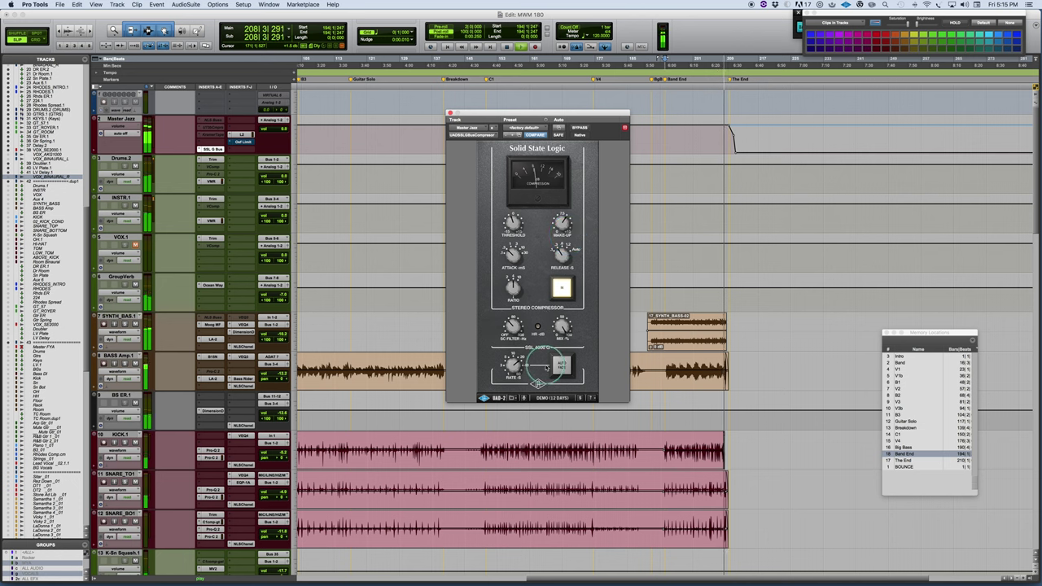
- Restart playback, lower the SSL MIX knob, compare once against bypass, then stop
key(space)
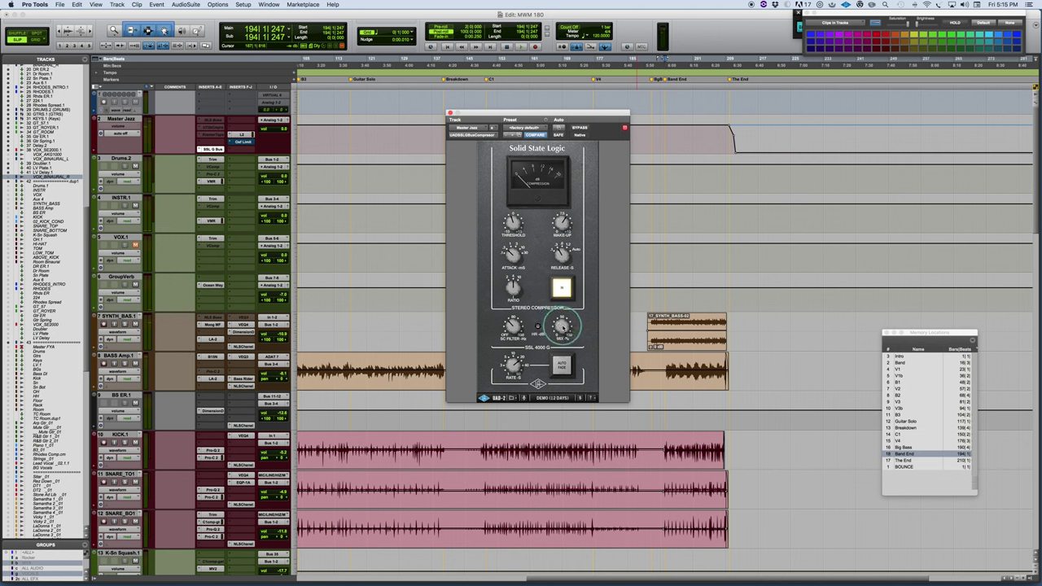
key(space)
drag(561, 327, 560, 343)
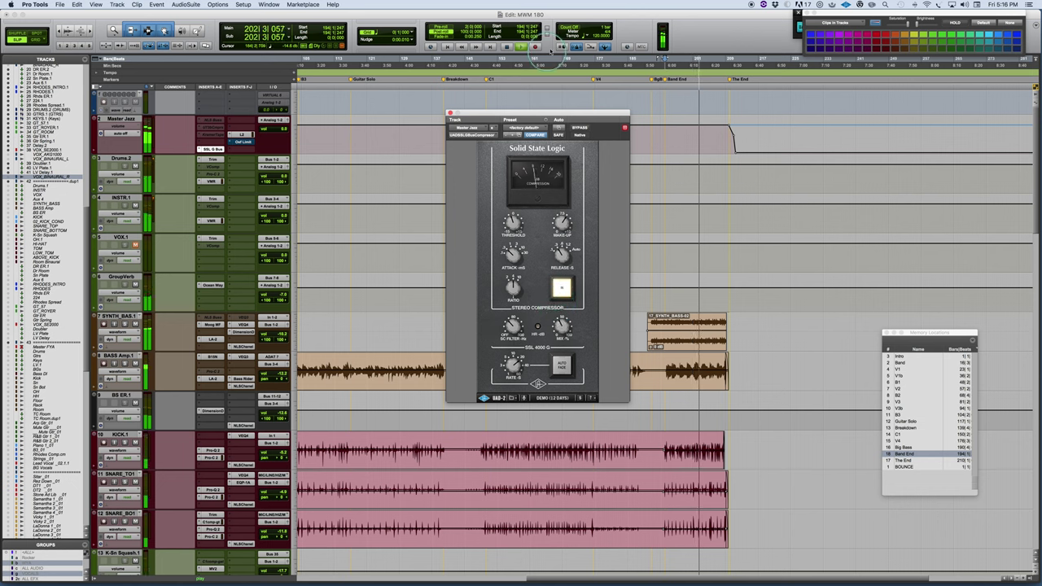
click(580, 127)
click(579, 127)
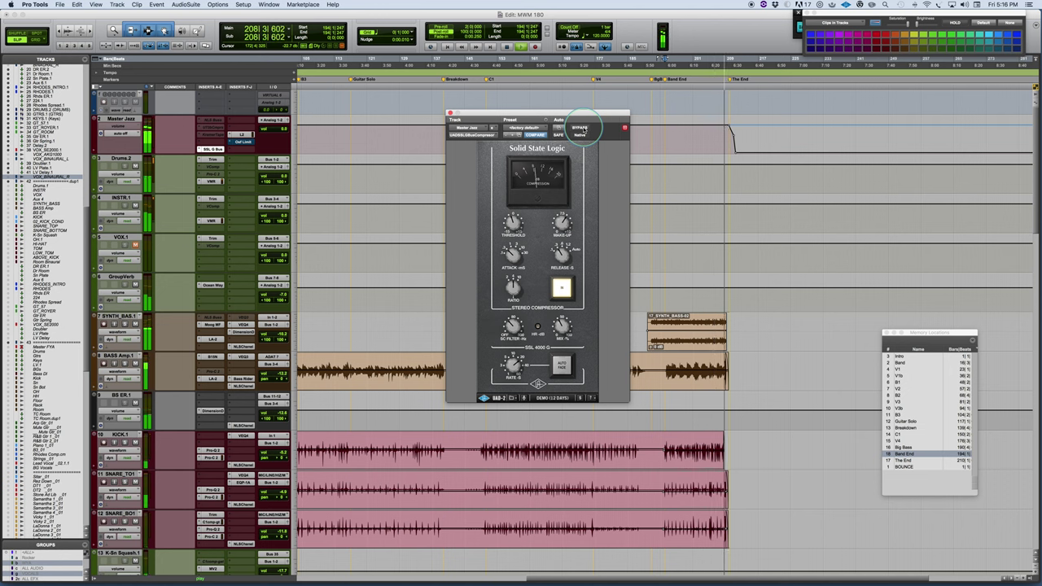
key(space)
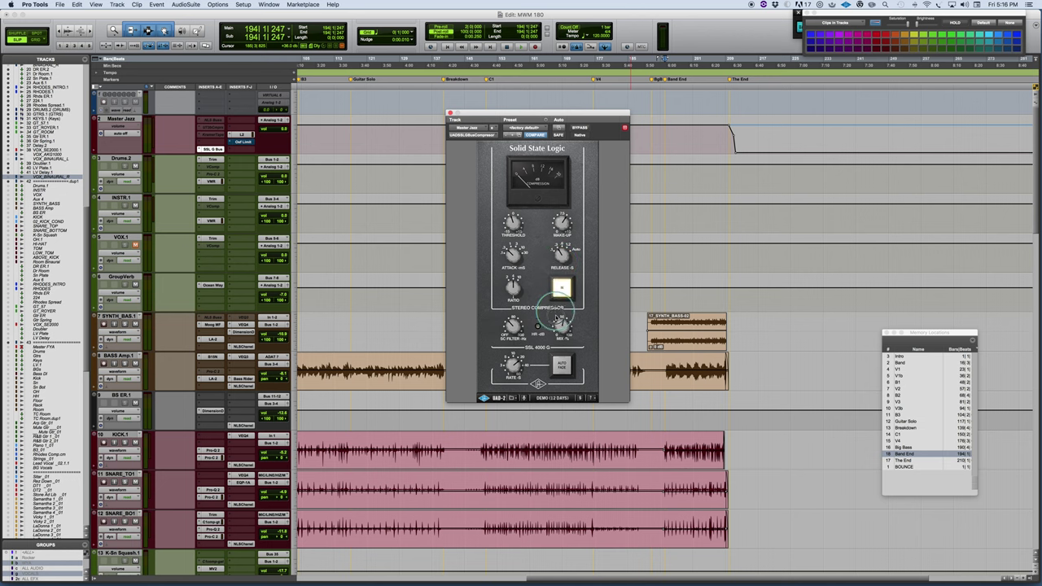
- Play from the V3b marker, bypassing the compressor three times to compare, leaving it engaged
scroll(339, 114, left, 5)
click(350, 80)
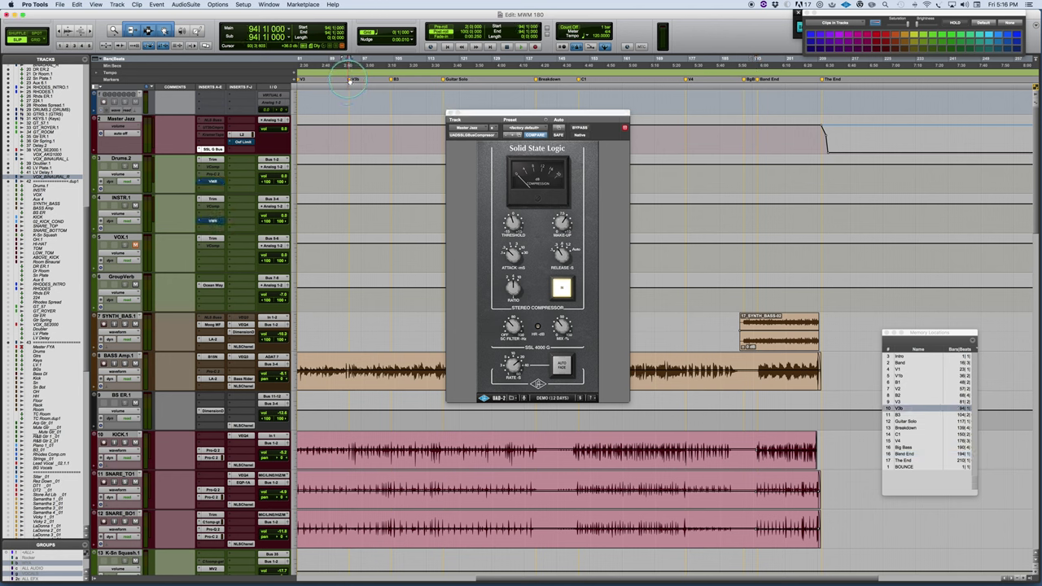
key(space)
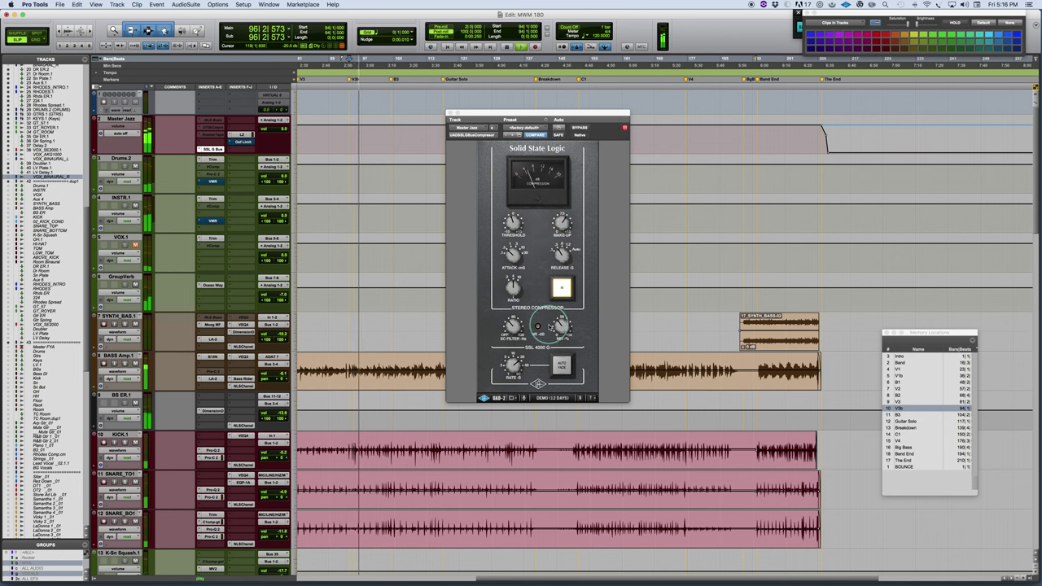
click(578, 129)
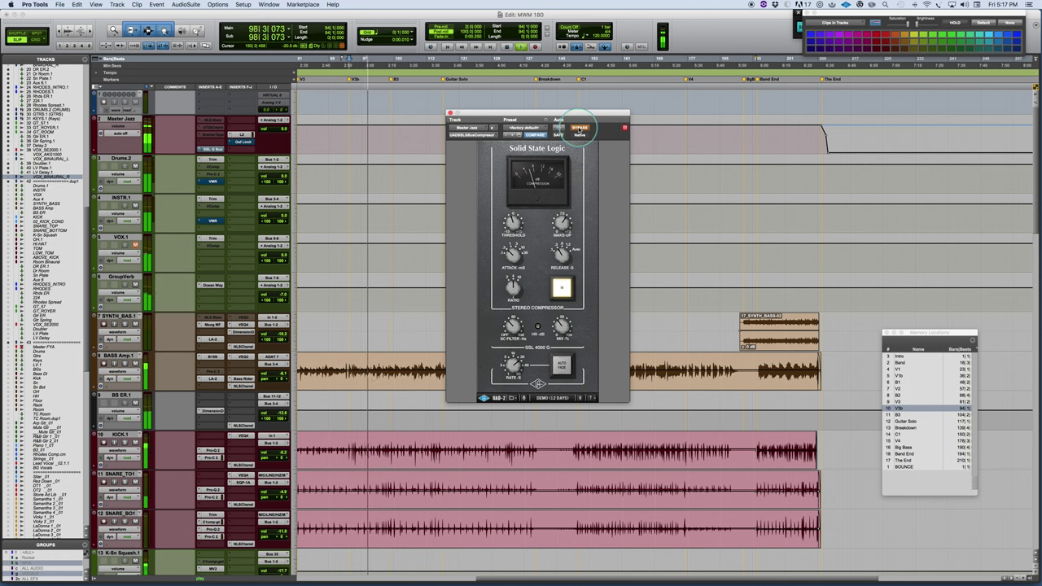
click(578, 129)
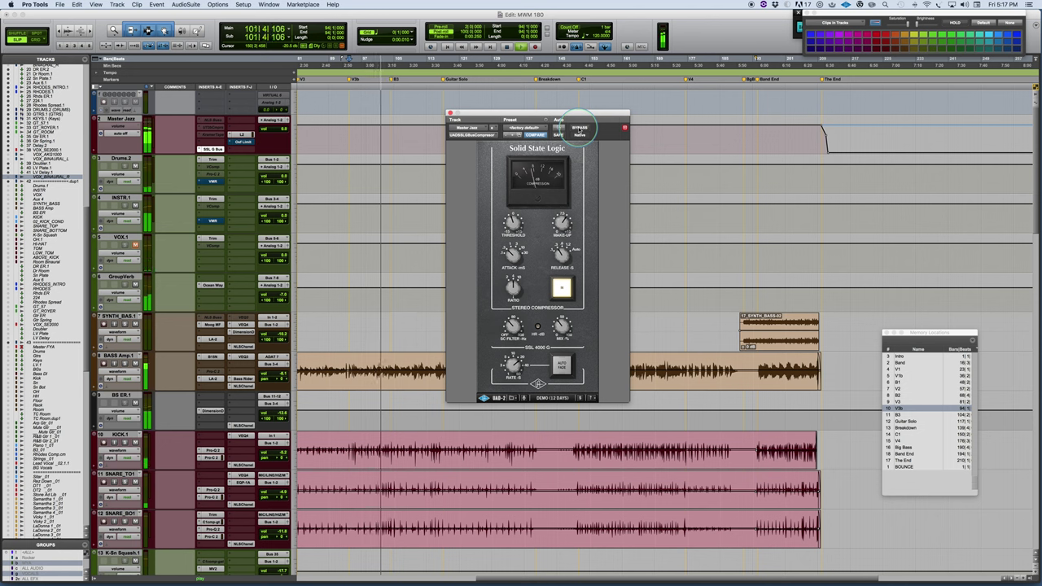
click(579, 128)
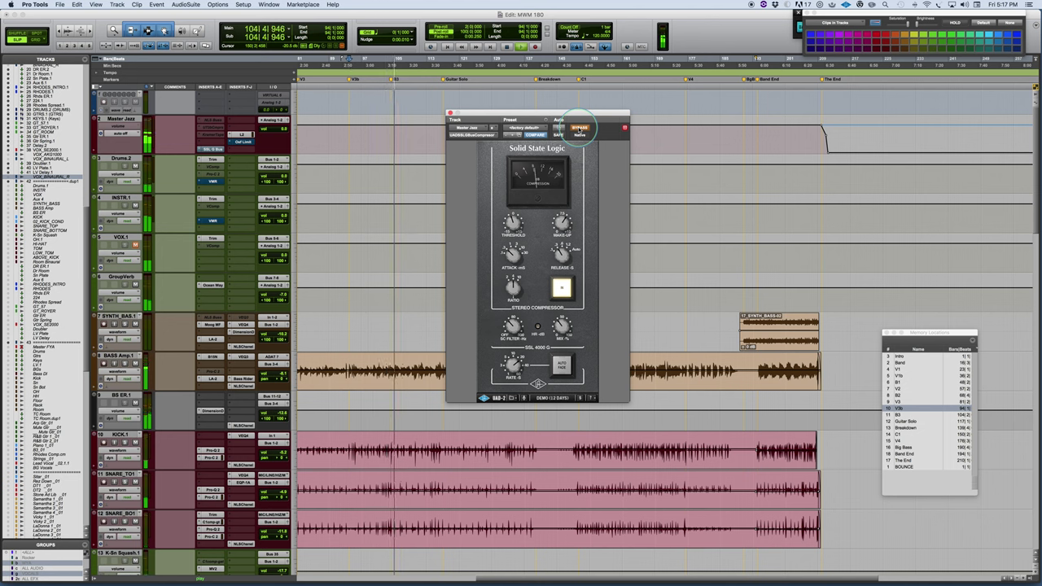
click(579, 128)
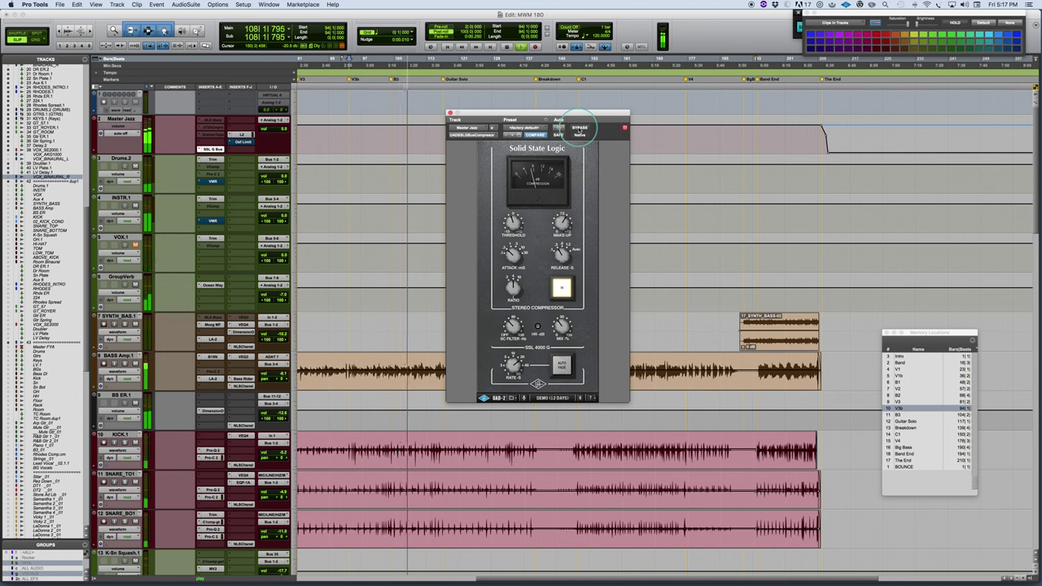
click(579, 128)
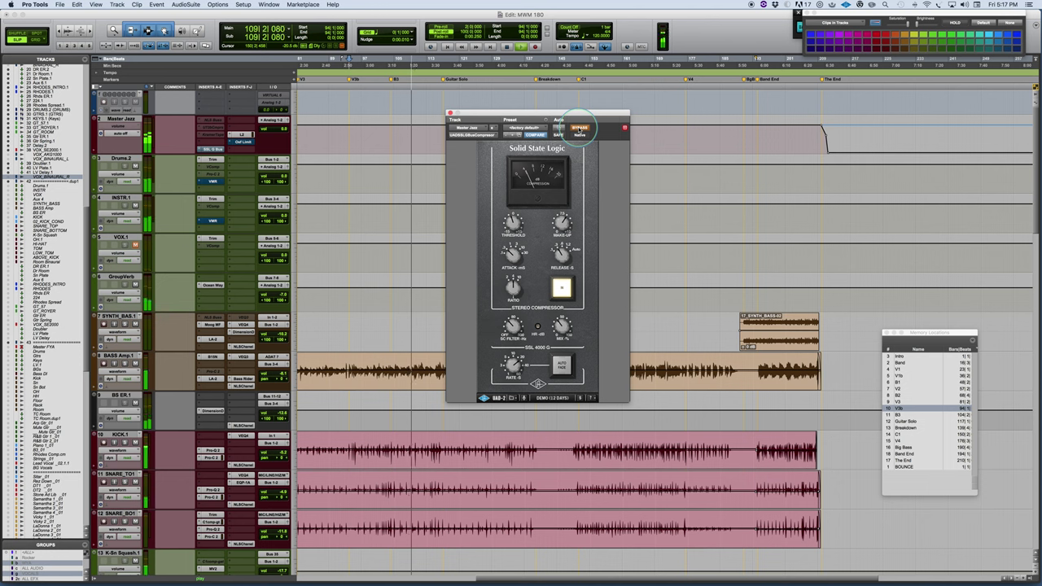
click(579, 129)
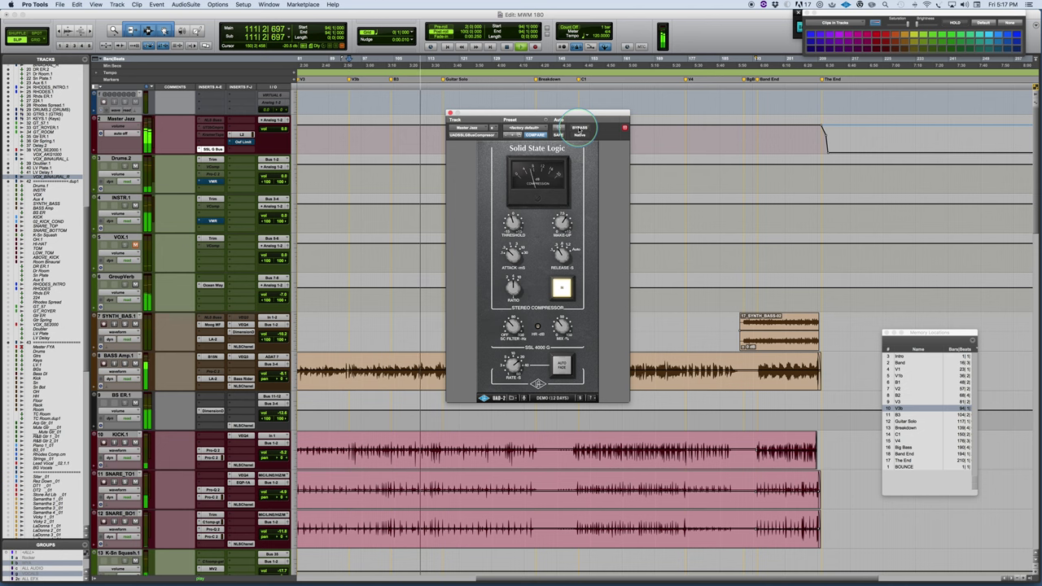
key(space)
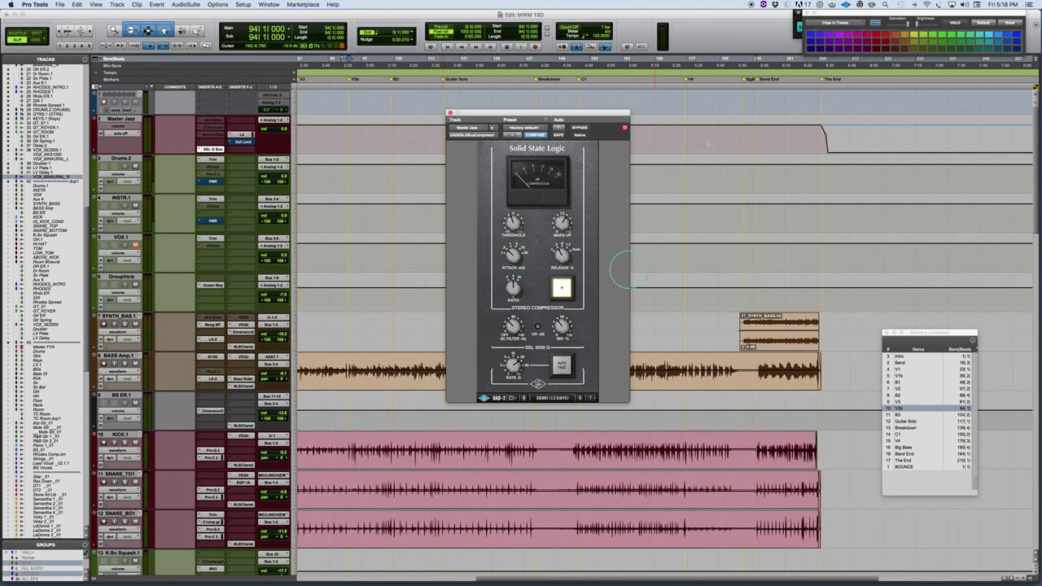
- Place the playhead at Band End near bar 194 and adjust the compressor's auto-fade rate
click(757, 130)
click(513, 367)
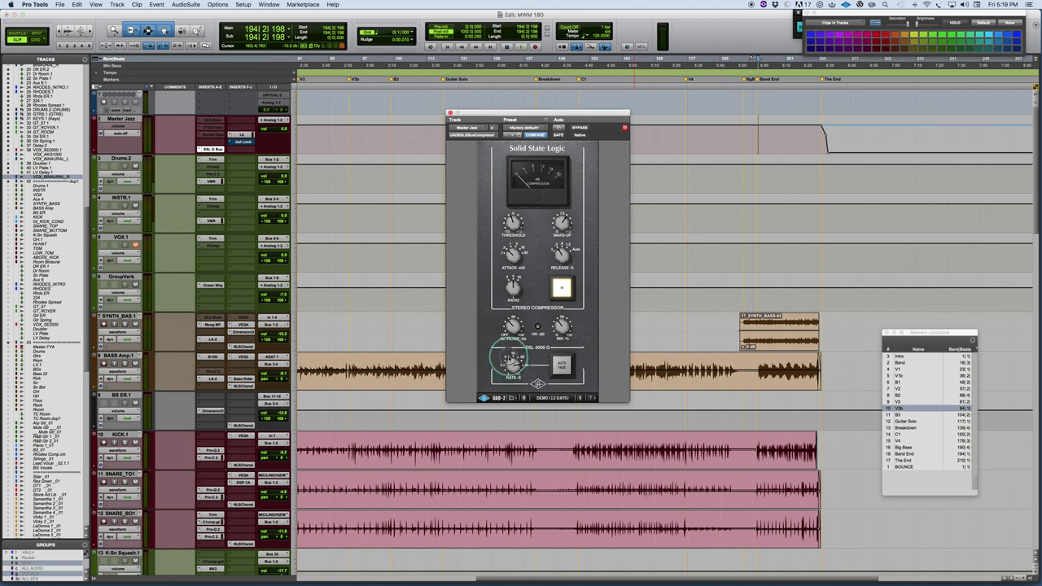
click(568, 371)
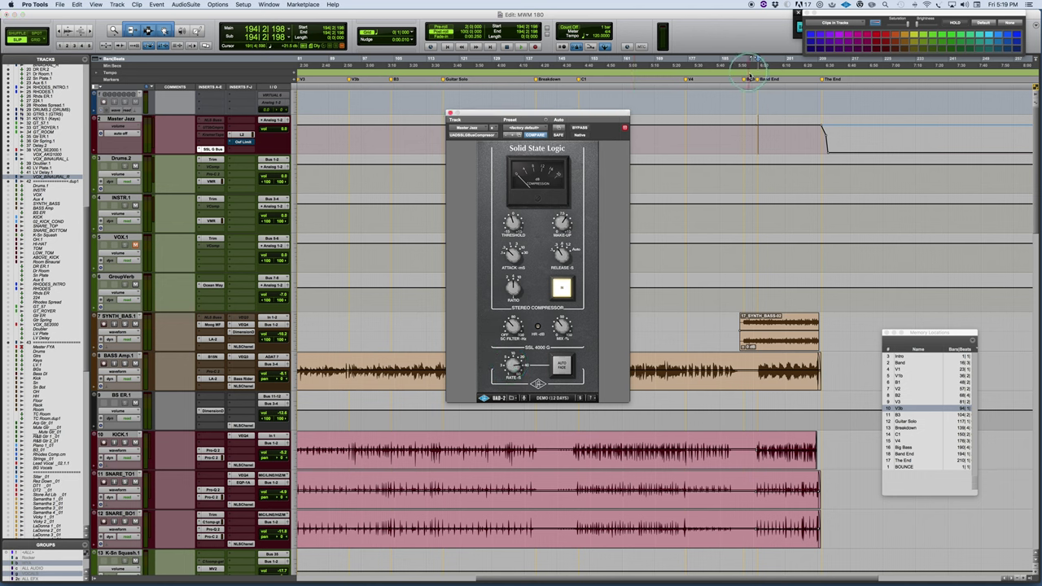
click(623, 219)
drag(471, 372, 506, 388)
- Play from Band End, trigger AUTO FADE, stop, then switch auto-fade off
key(space)
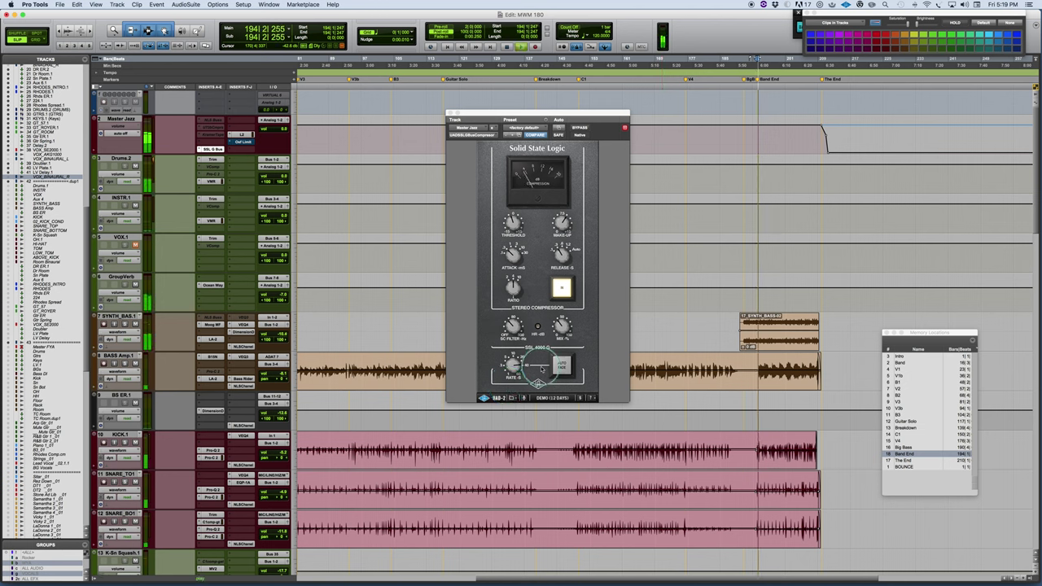
click(561, 368)
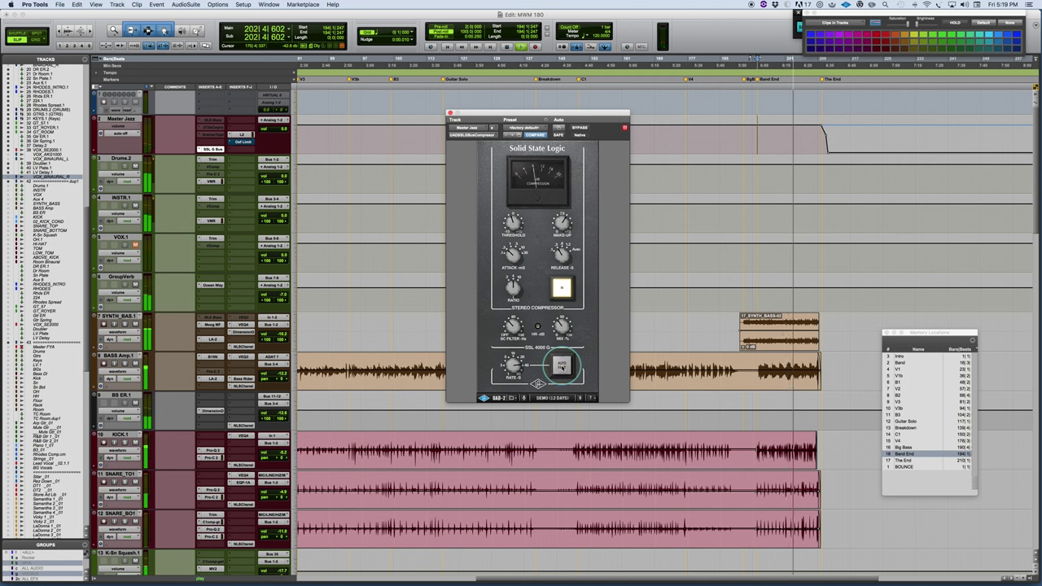
click(561, 368)
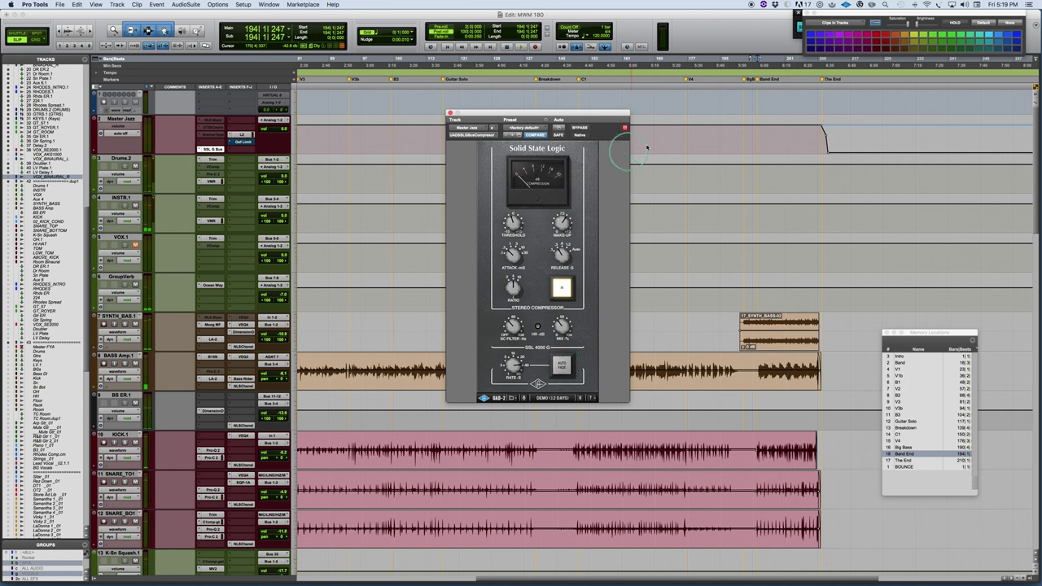
click(822, 106)
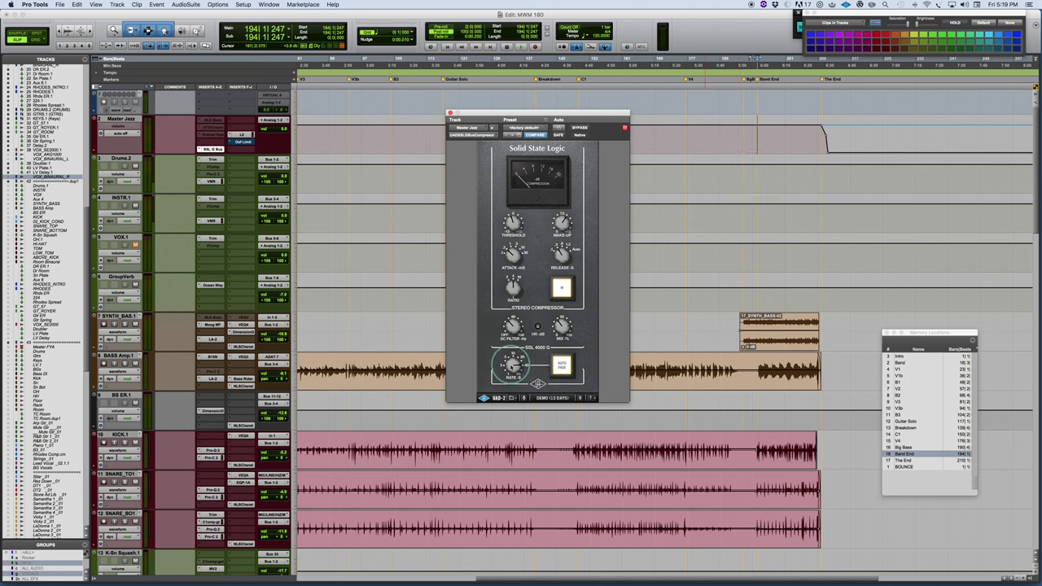
click(562, 366)
click(511, 366)
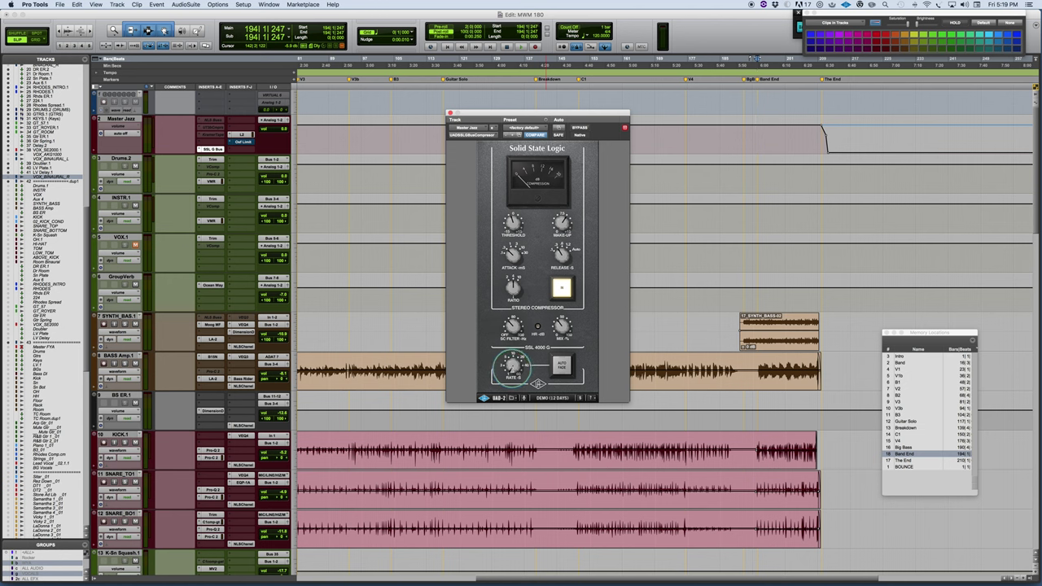
- Retune the RATE-S fade rate, set playback start to bar 193, and engage AUTO FADE
drag(511, 366, 508, 319)
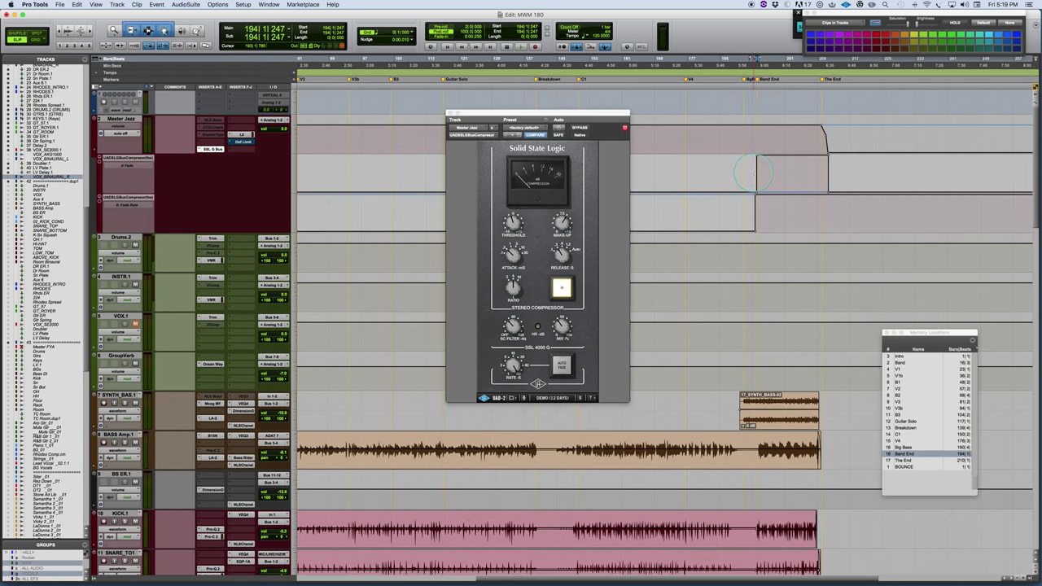
click(752, 172)
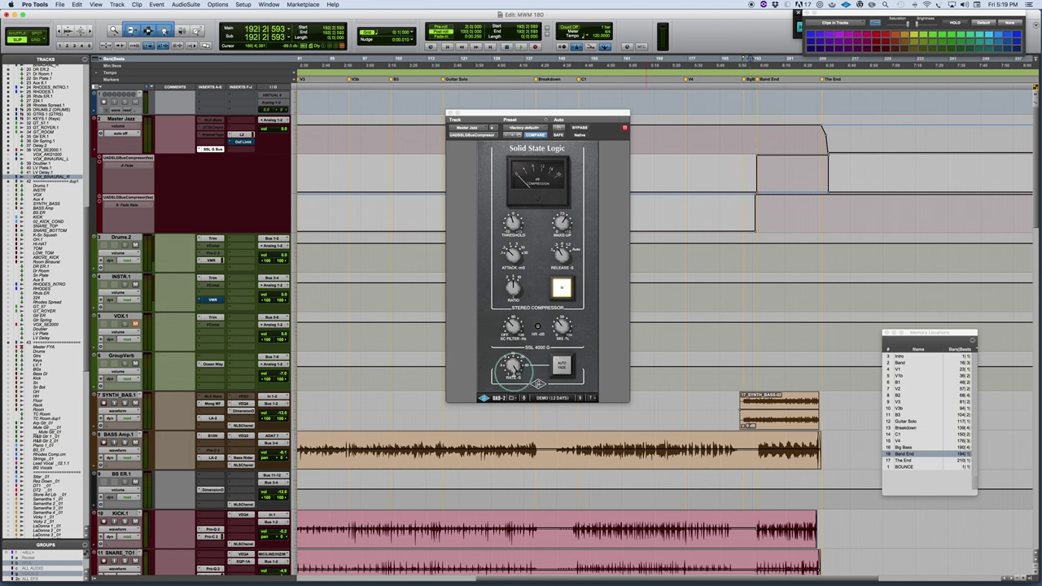
drag(514, 373, 500, 370)
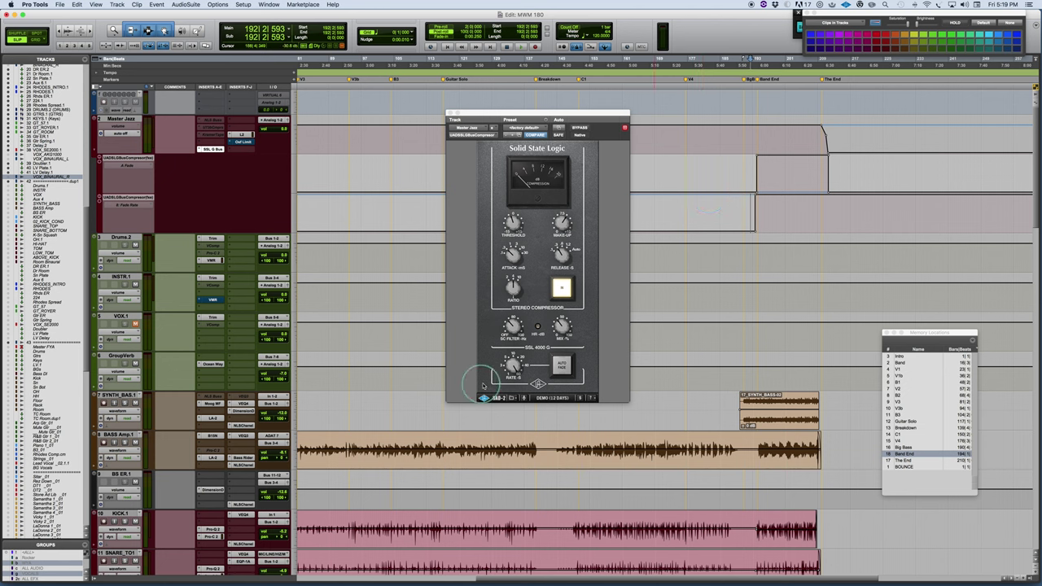
click(558, 368)
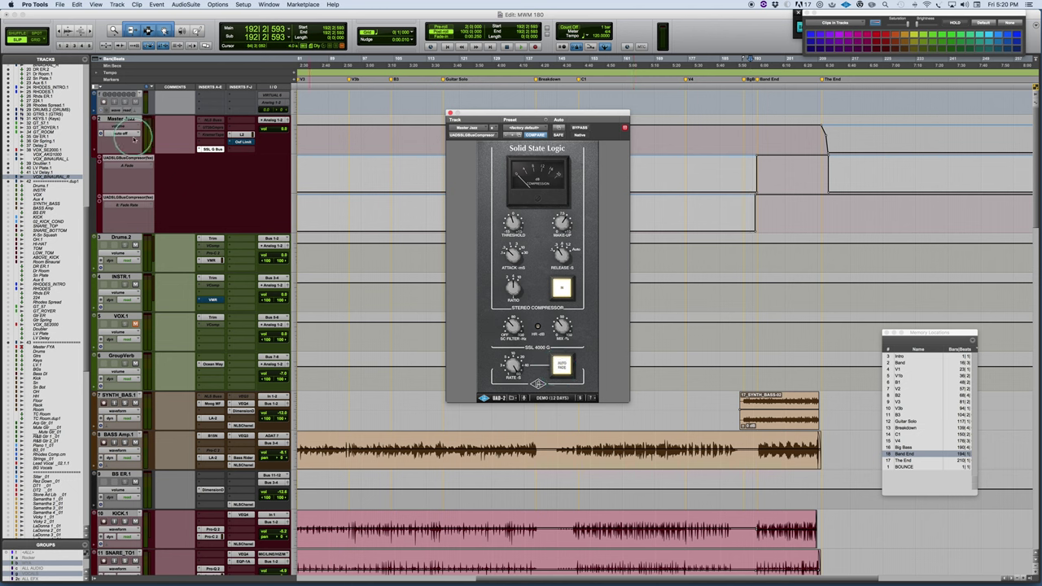
- Set Master Jazz automation to Read, re-engage AUTO FADE, and place the playhead at bar 192
click(130, 134)
click(122, 143)
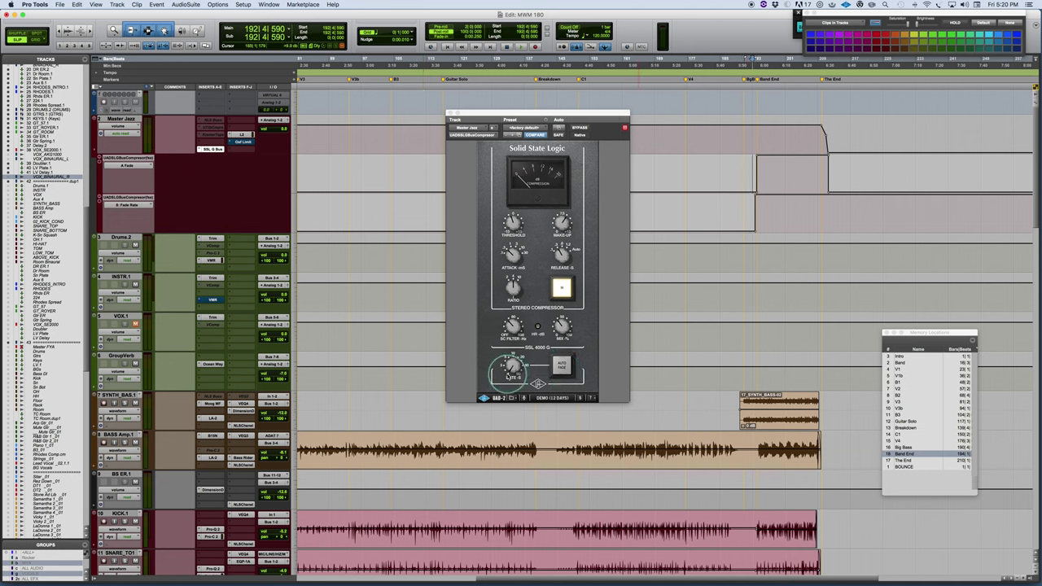
click(562, 367)
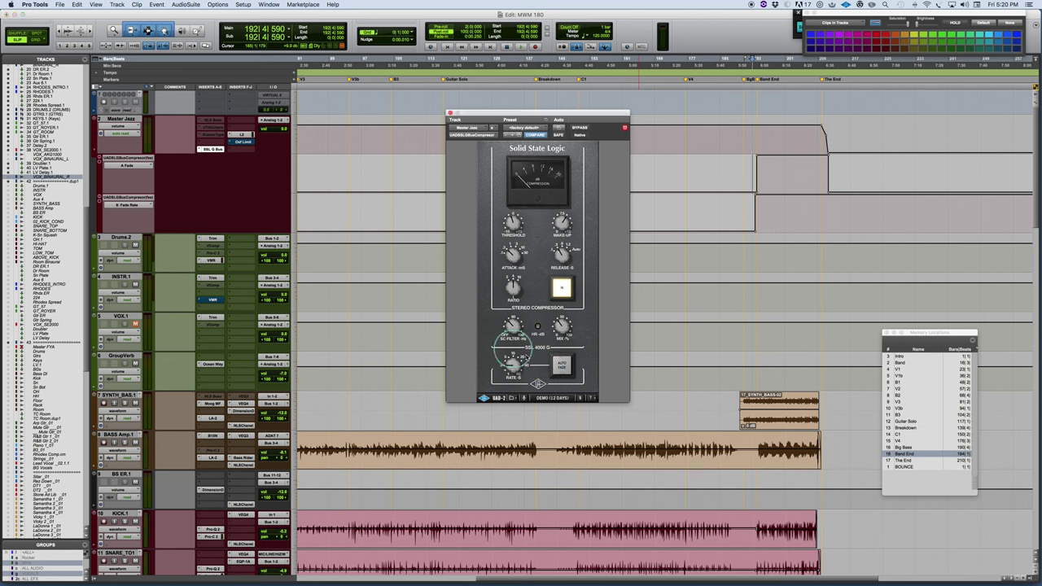
click(561, 366)
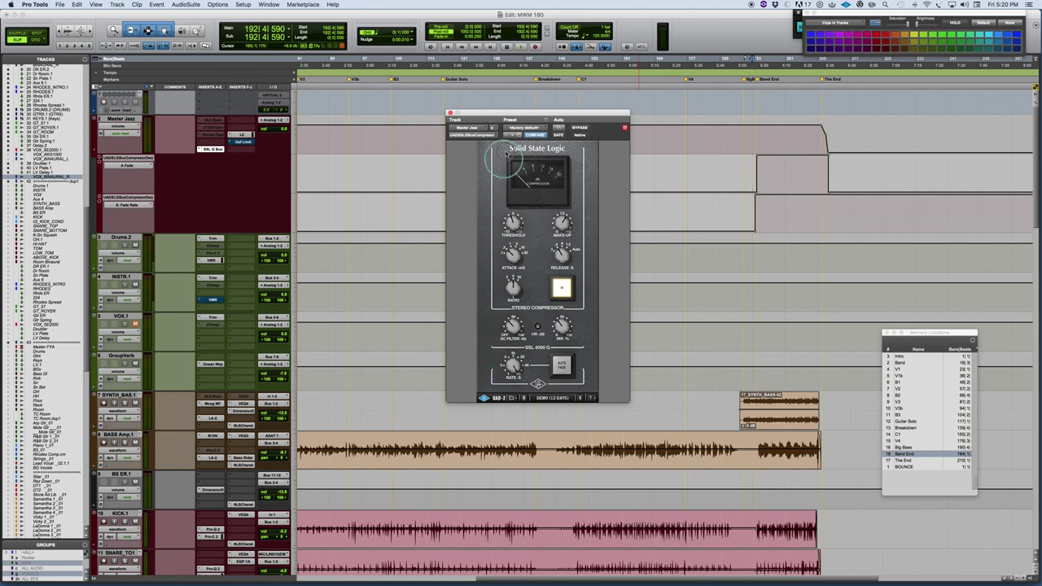
click(749, 202)
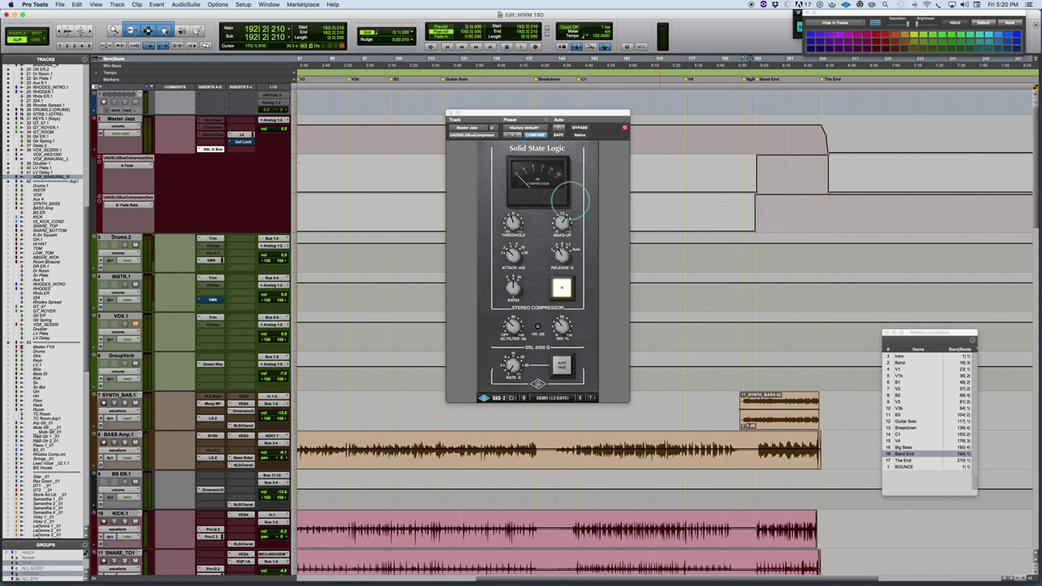
- Switch Master Jazz to Touch/Latch automation and turn the RATE-S fade rate up
click(116, 132)
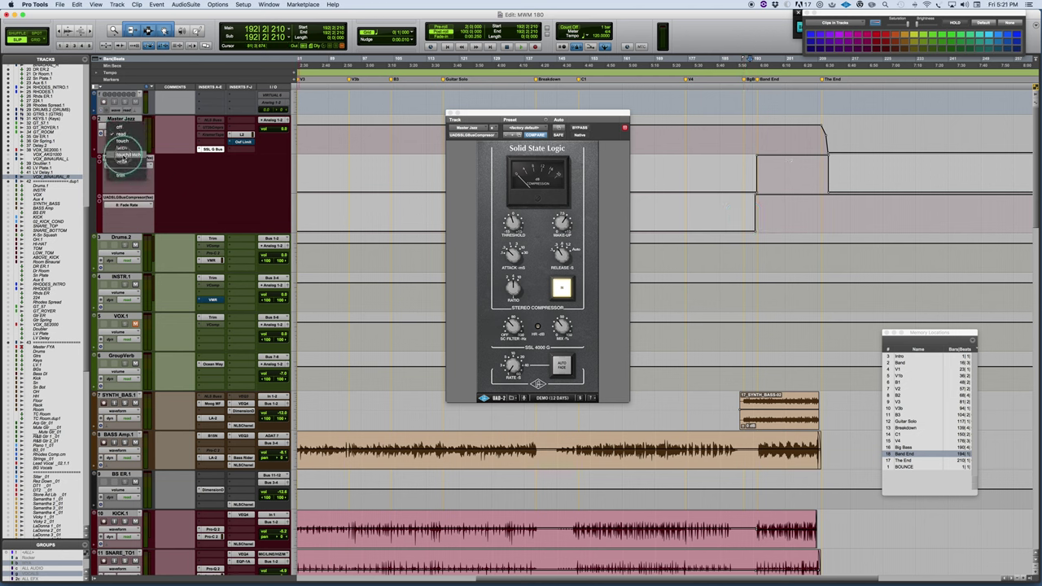
click(122, 155)
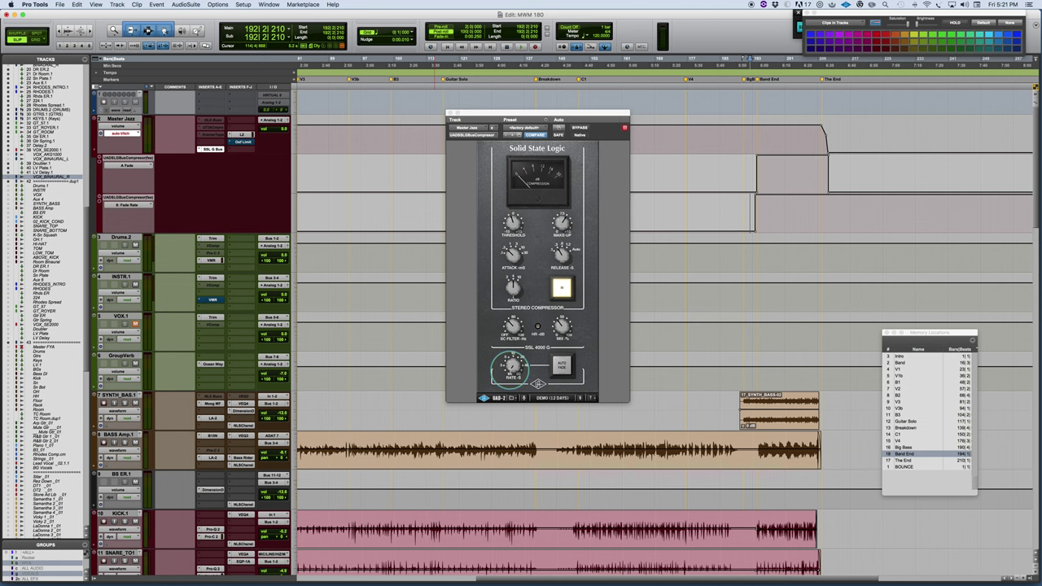
drag(537, 383, 537, 381)
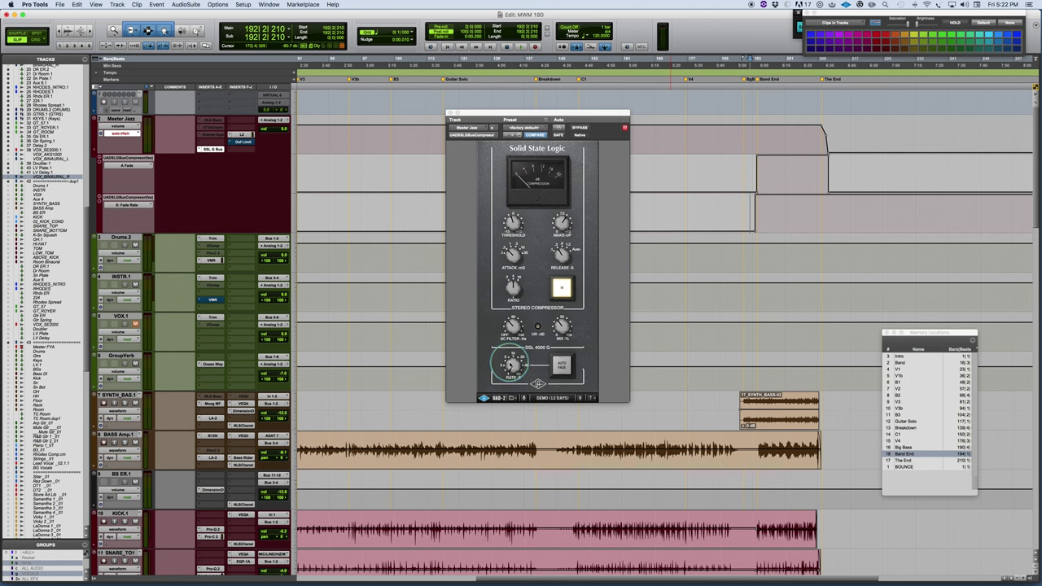
- During playback, ride the SSL RATE-S knob down then up to write Master Jazz fade-rate automation
key(space)
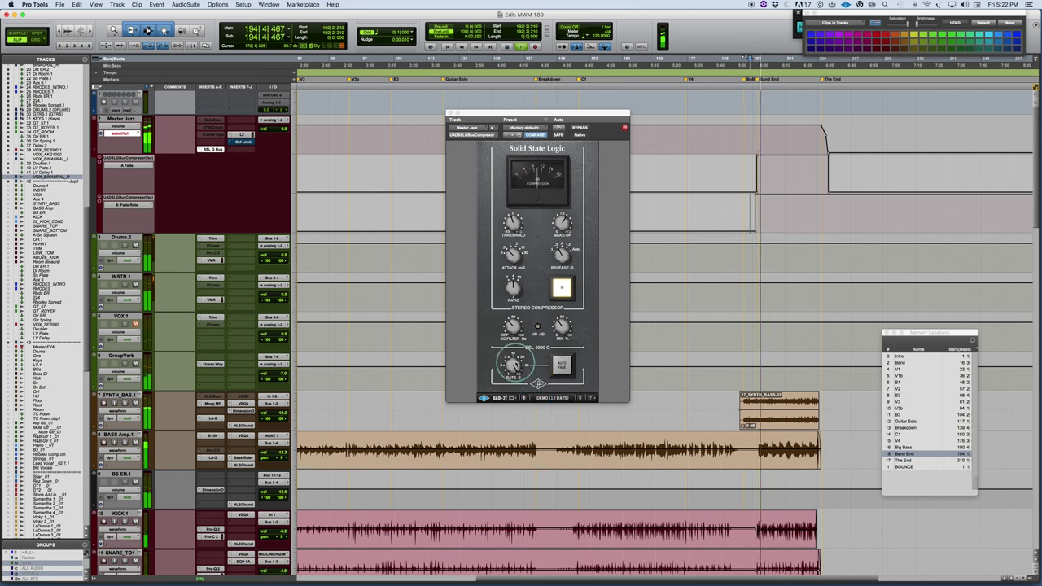
click(513, 366)
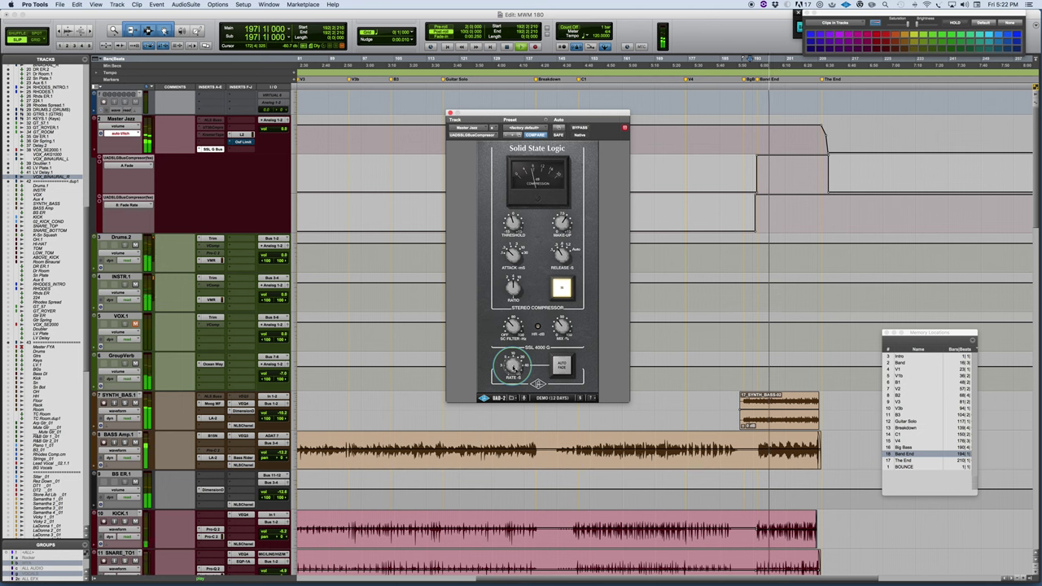
drag(513, 367, 507, 400)
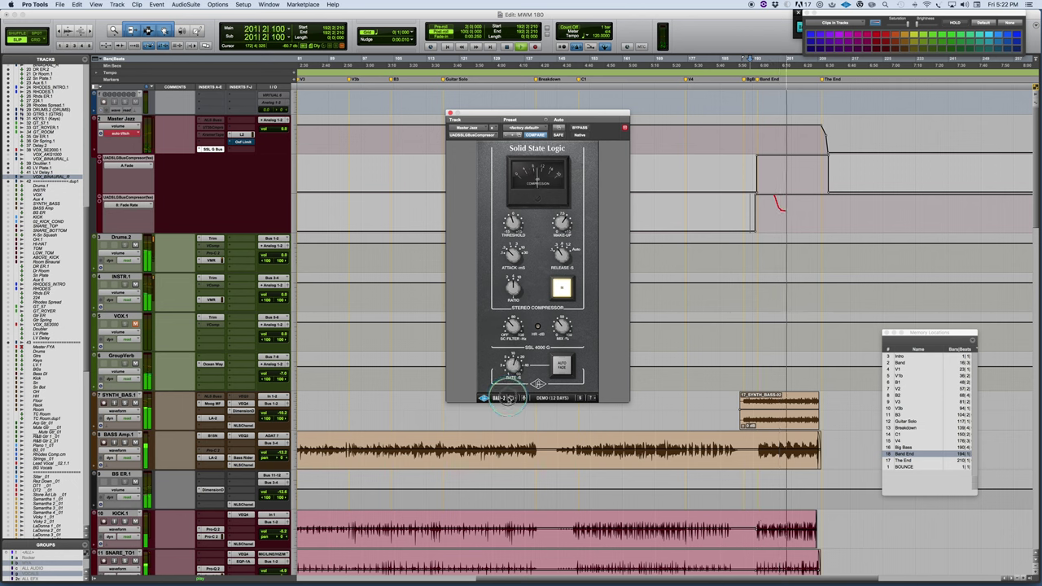
mouse_move(507, 399)
mouse_down()
mouse_move(504, 366)
mouse_move(502, 395)
mouse_up()
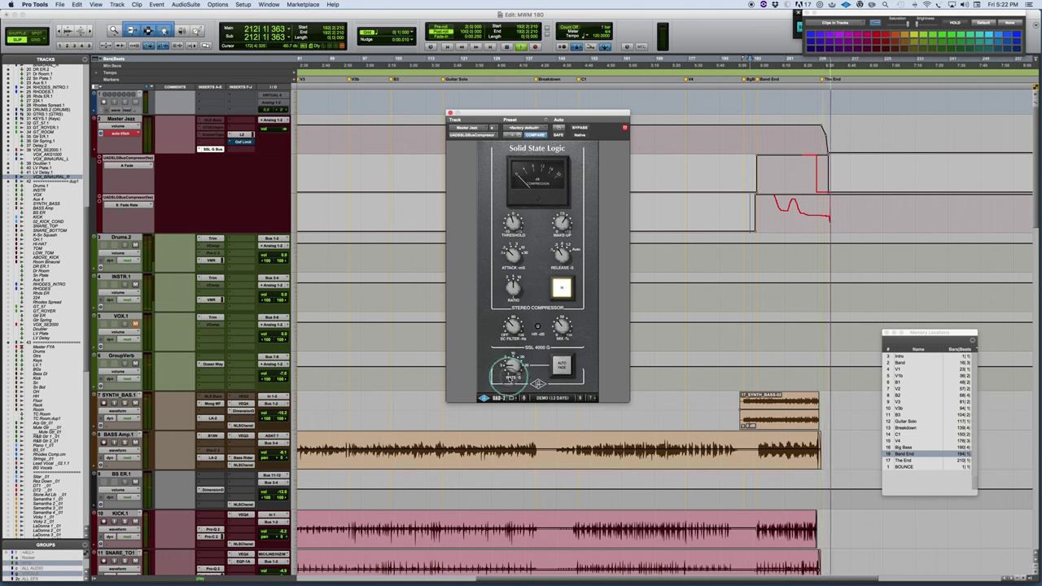
key(space)
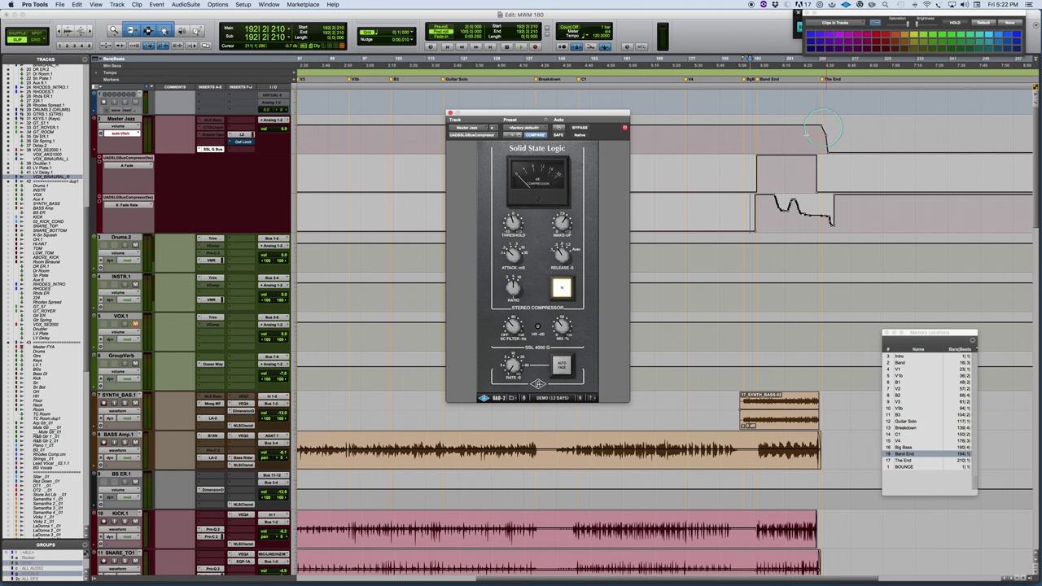